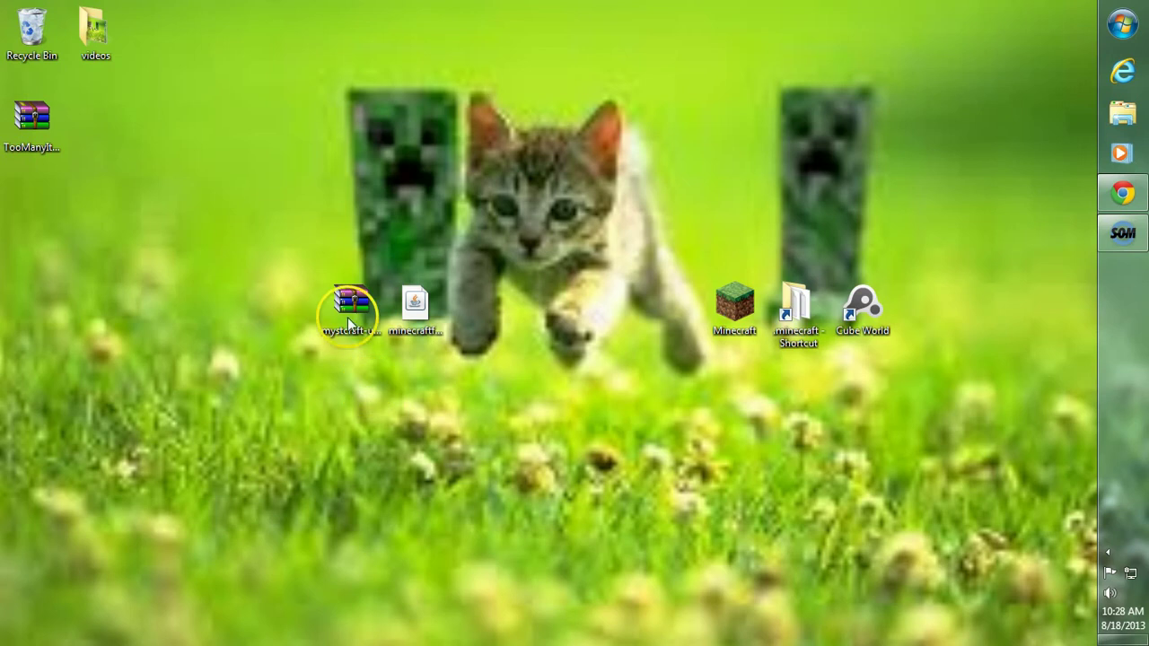
{"action": "left_click", "coordinate": [347, 310]}
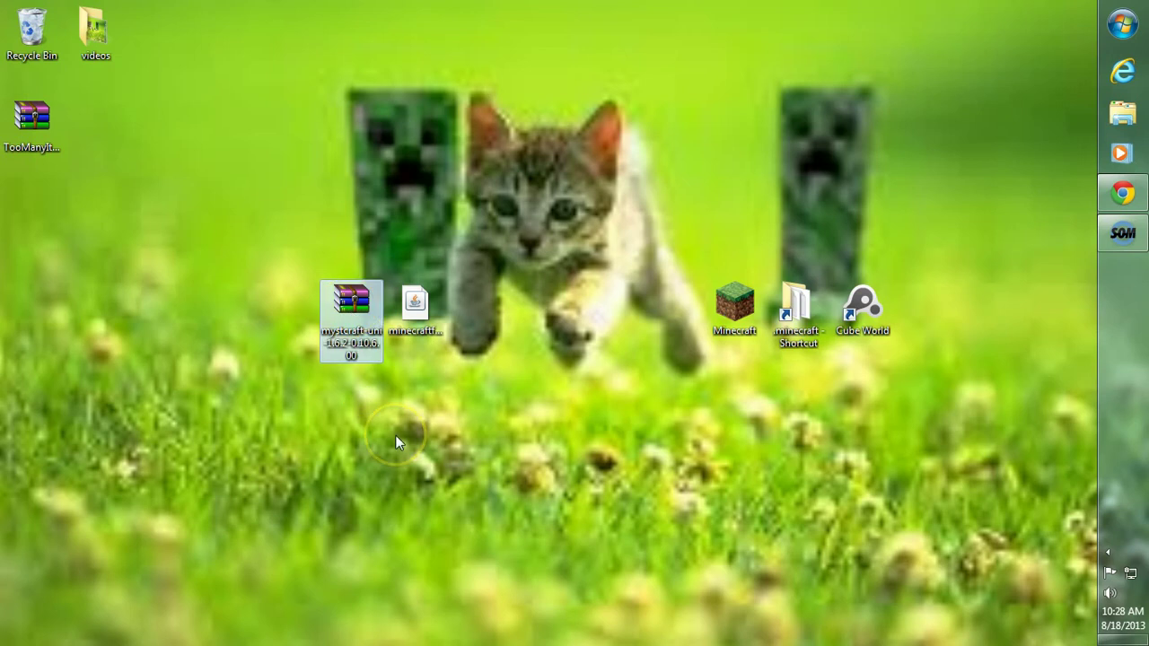
{"action": "left_click", "coordinate": [415, 307]}
{"action": "left_click", "coordinate": [357, 316]}
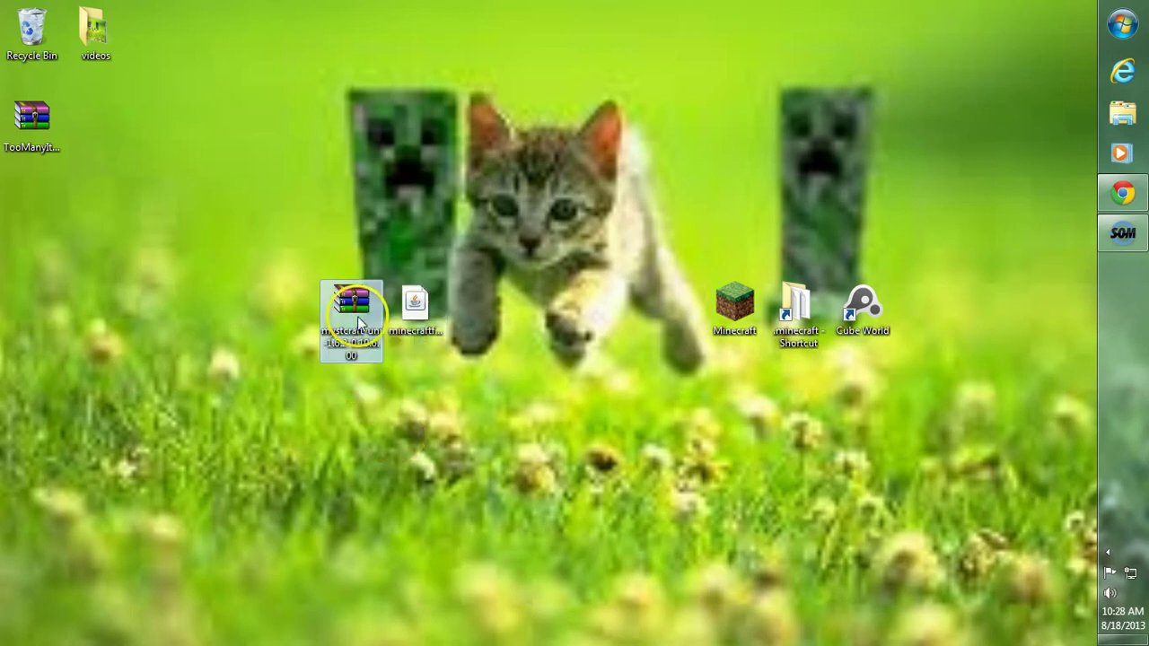
{"action": "left_click", "coordinate": [353, 410]}
Step: Switch to Chrome and open the binarymage link from the Mystcraft topic's Download section in a new tab
{"action": "left_click", "coordinate": [1141, 199]}
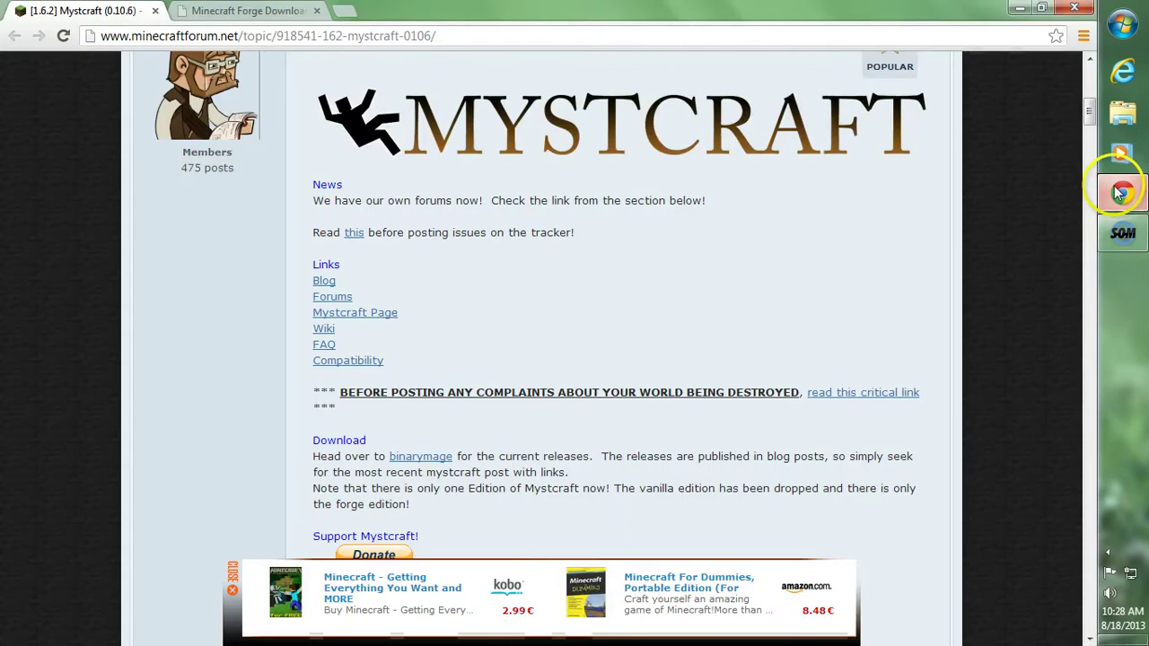
{"action": "scroll", "coordinate": [1089, 121], "scroll_direction": "down", "scroll_amount": 2}
{"action": "mouse_move", "coordinate": [1088, 121]}
{"action": "left_mouse_down"}
{"action": "mouse_move", "coordinate": [1089, 103]}
{"action": "mouse_move", "coordinate": [1089, 122]}
{"action": "left_mouse_up"}
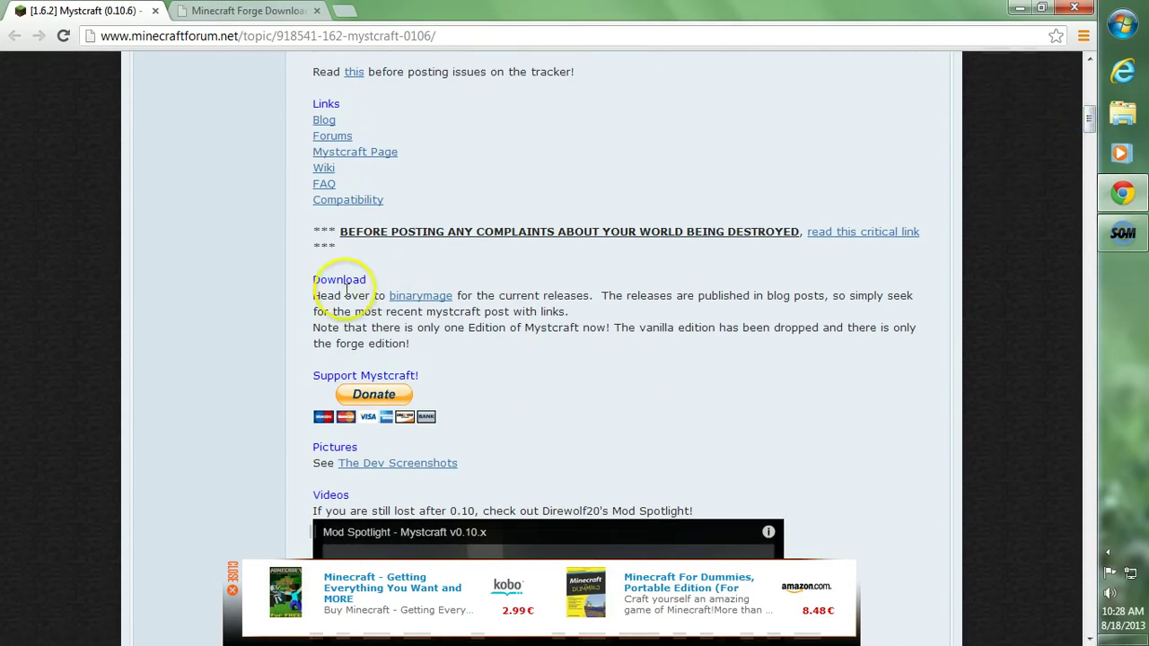
{"action": "middle_click", "coordinate": [421, 296]}
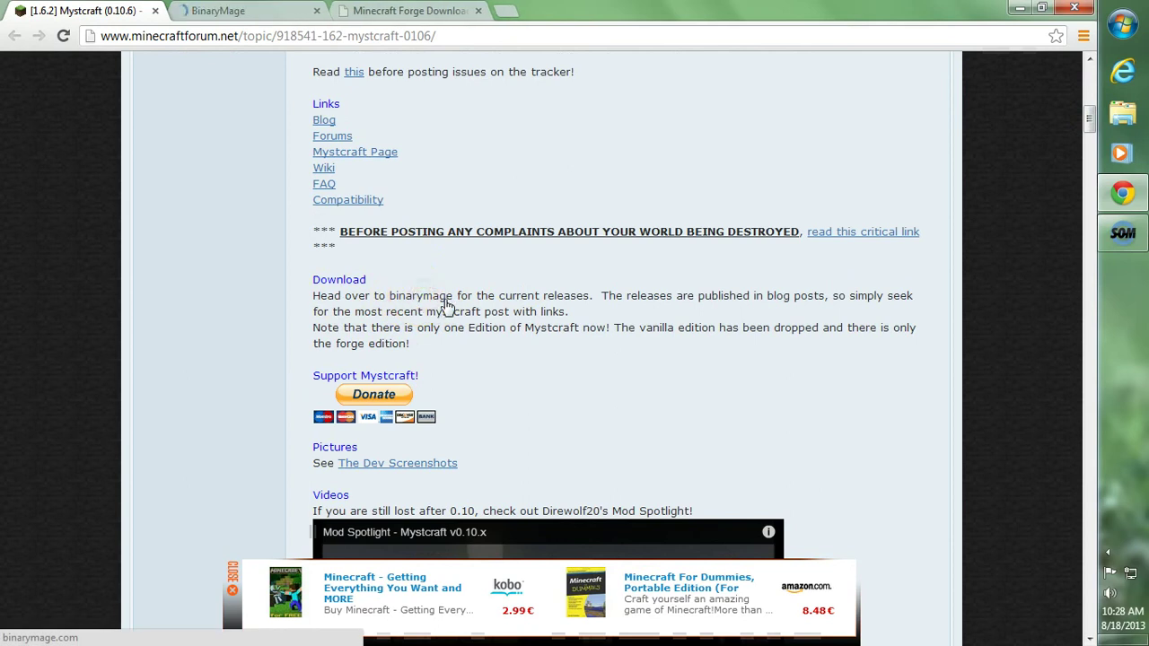
{"action": "left_click", "coordinate": [232, 13]}
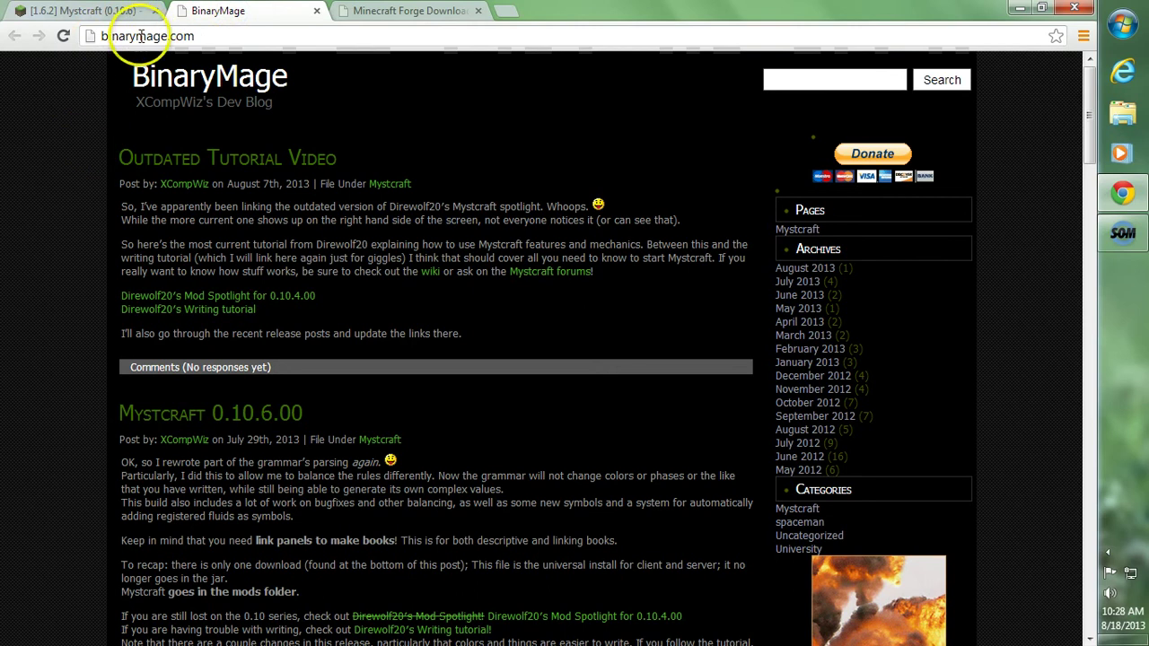
Step: Download the [1.6.2] Mystcraft Universal 0.10.6.00 file from the Mystcraft 0.10.6.00 post
{"action": "scroll", "coordinate": [16, 186], "scroll_direction": "down", "scroll_amount": 3}
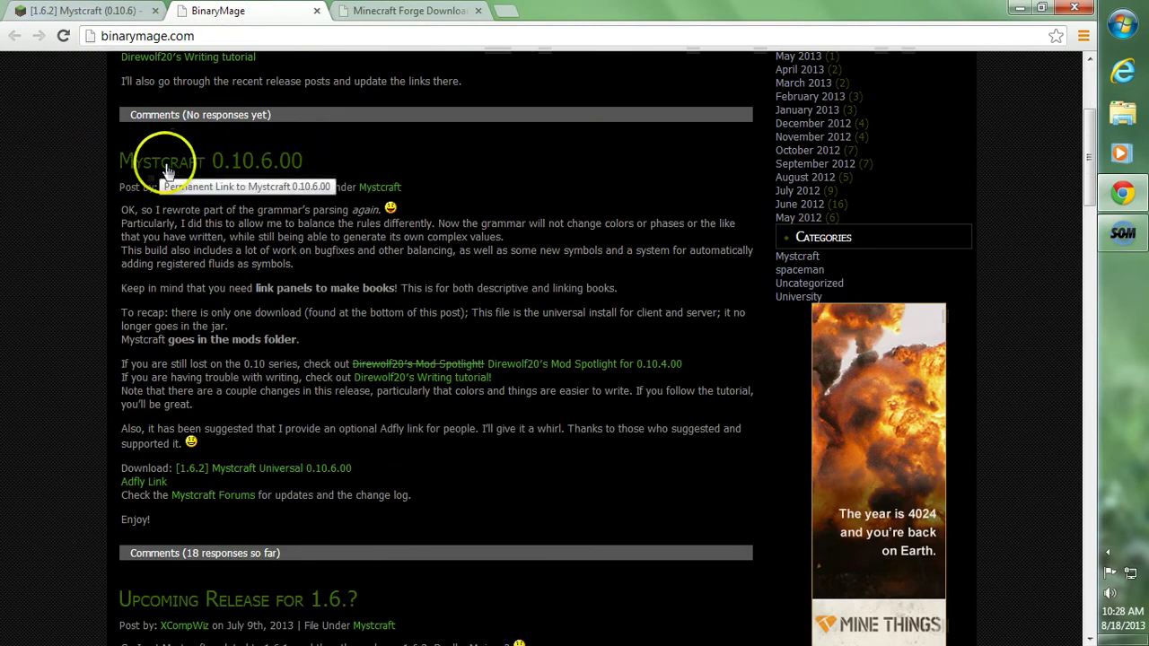
{"action": "scroll", "coordinate": [100, 213], "scroll_direction": "down", "scroll_amount": 1}
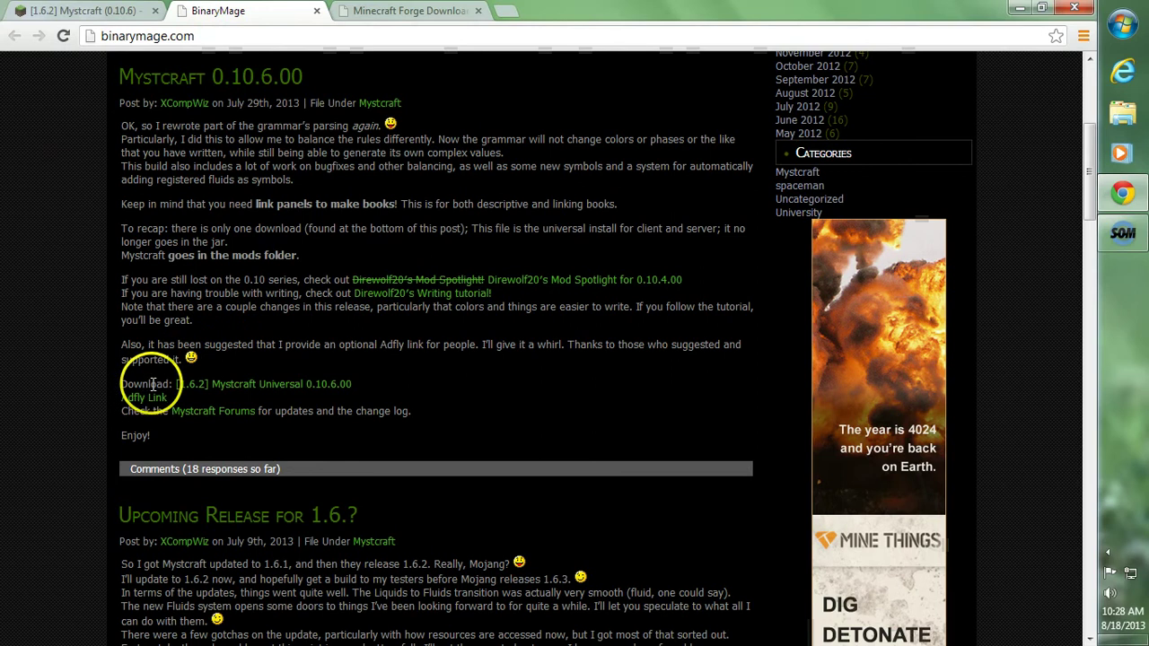
{"action": "left_click", "coordinate": [207, 385]}
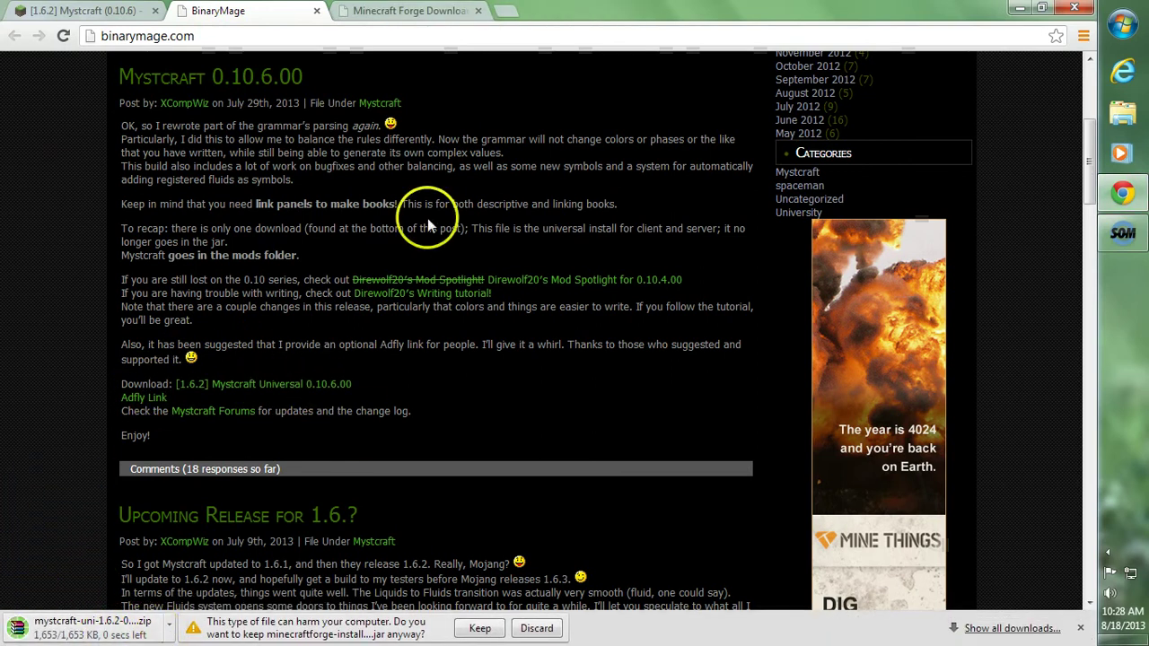
Step: On the Minecraft Forge Downloads page, choose version 1.6.2 and open the Latest promotion's installer link in a new tab
{"action": "left_click", "coordinate": [427, 9]}
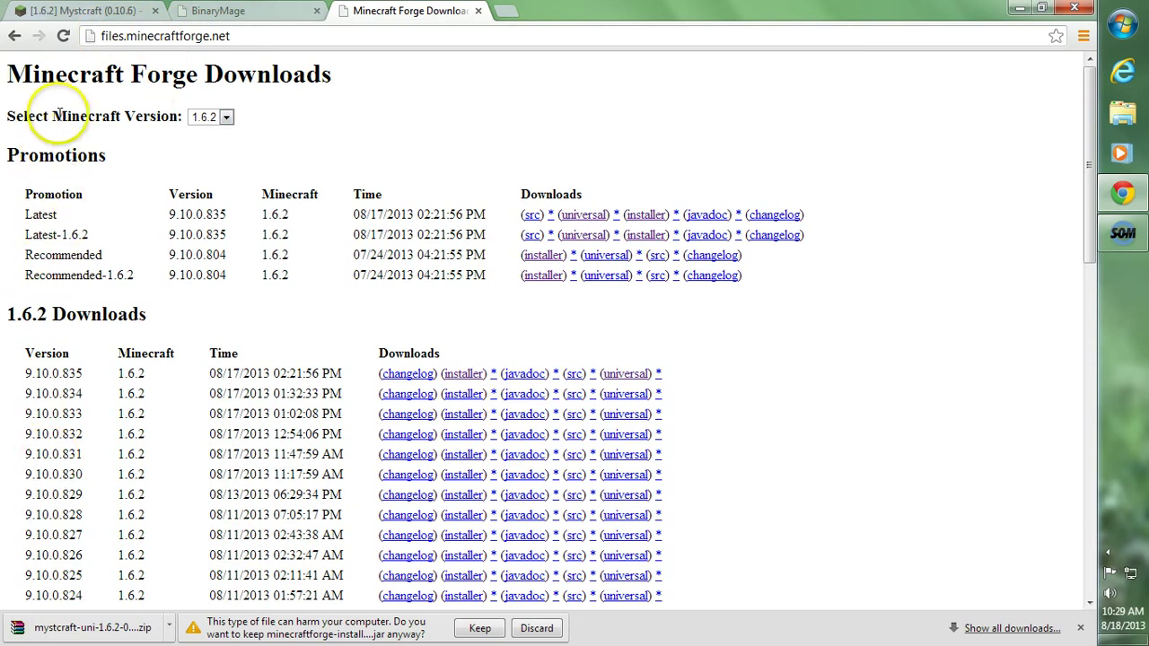
{"action": "left_click", "coordinate": [215, 117]}
{"action": "left_click", "coordinate": [217, 149]}
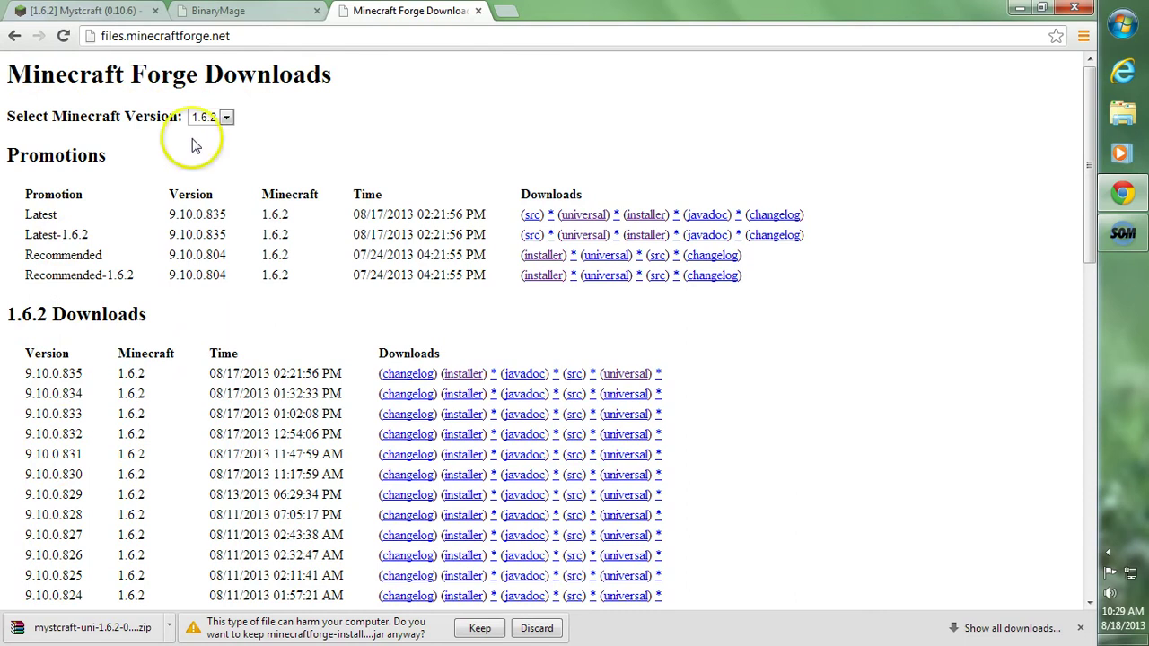
{"action": "left_click", "coordinate": [59, 215]}
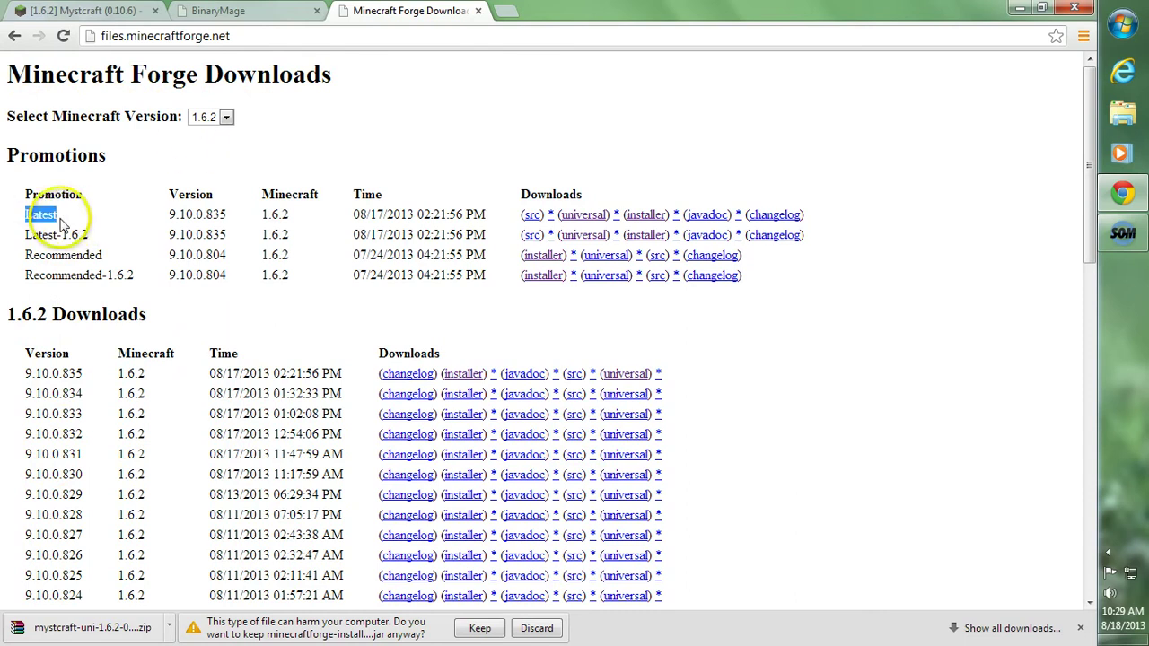
{"action": "middle_click", "coordinate": [649, 217]}
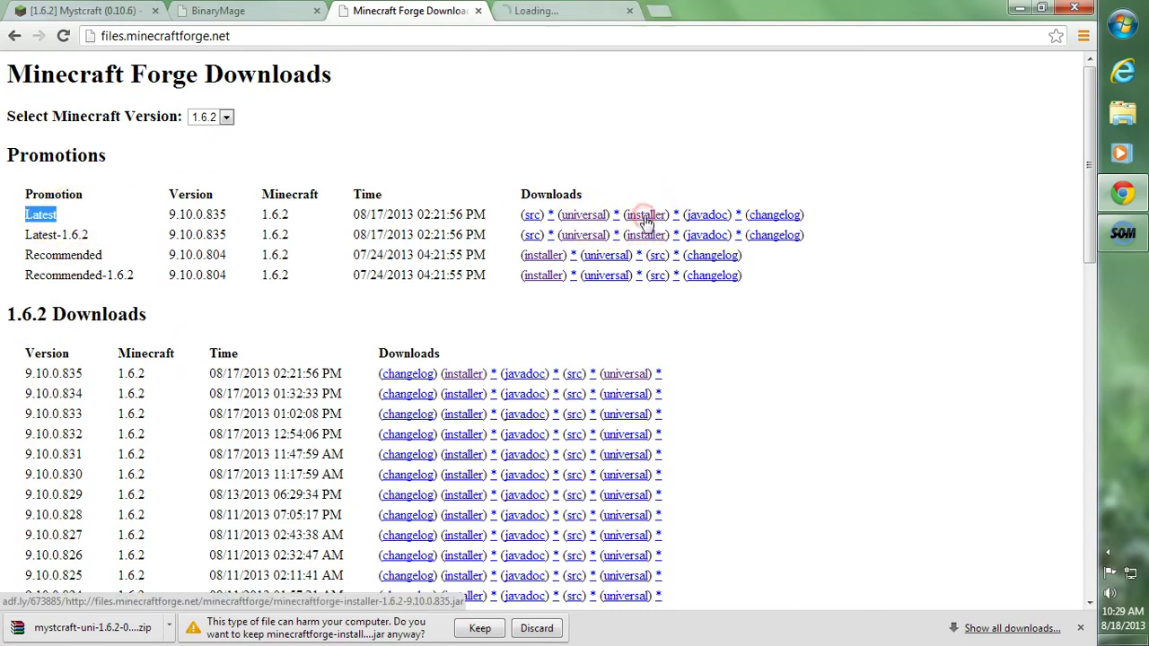
Step: Skip the AdF.ly advert to download the Forge installer jar, keep the file, and close the advert page
{"action": "left_click", "coordinate": [571, 11]}
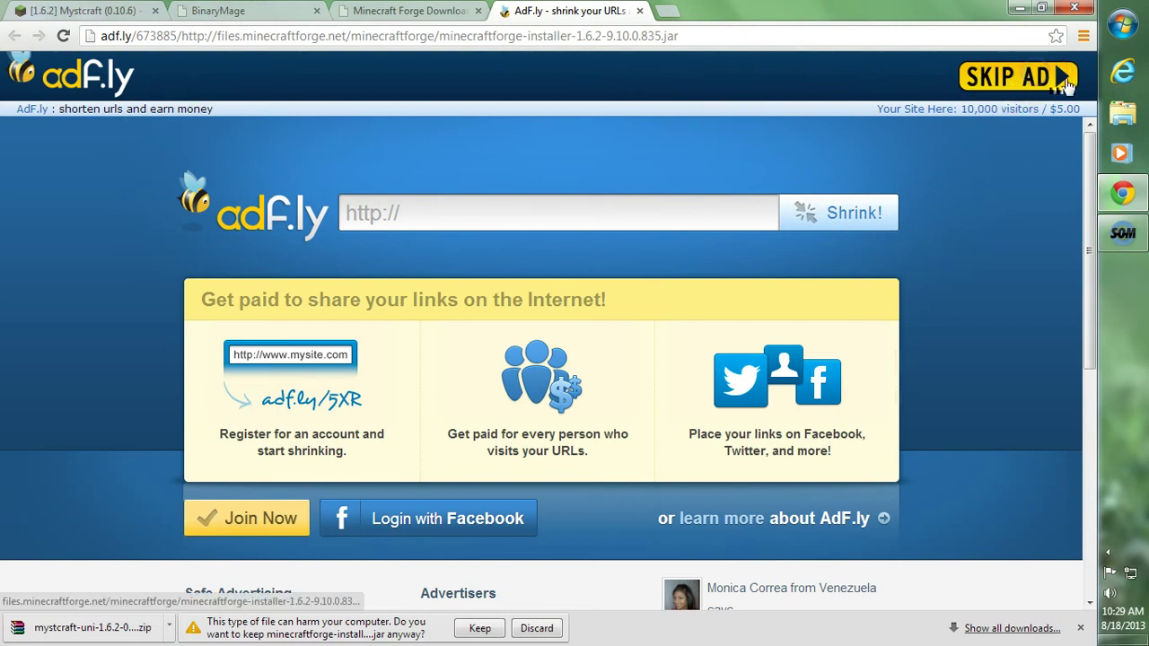
{"action": "left_click", "coordinate": [1037, 79]}
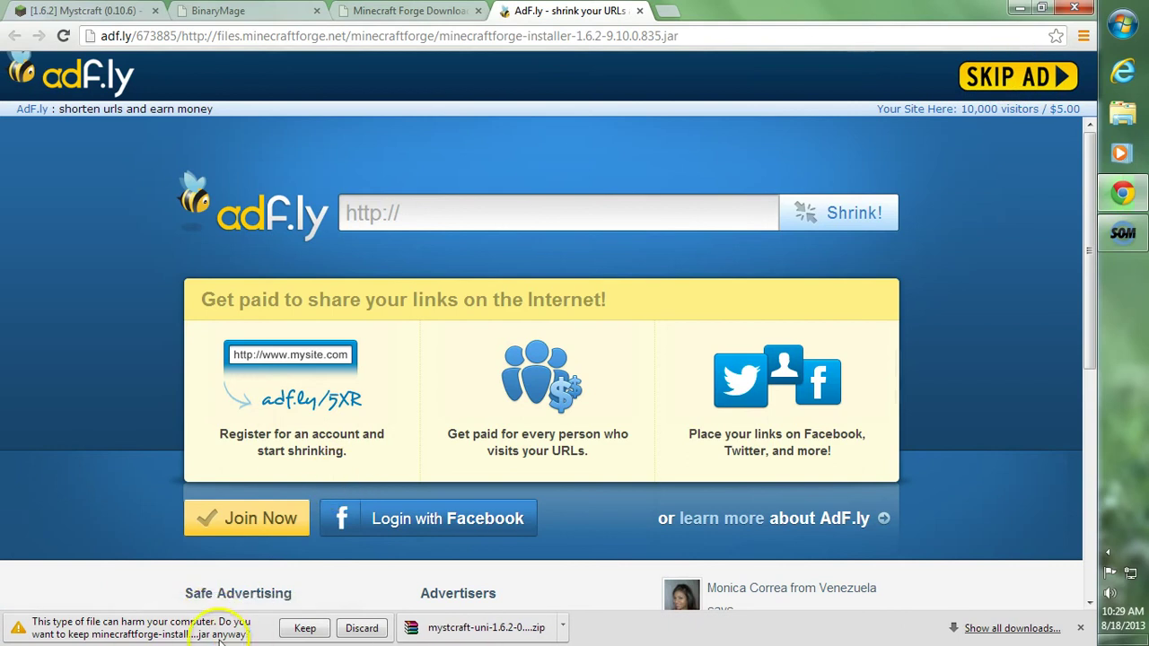
{"action": "left_click", "coordinate": [306, 628]}
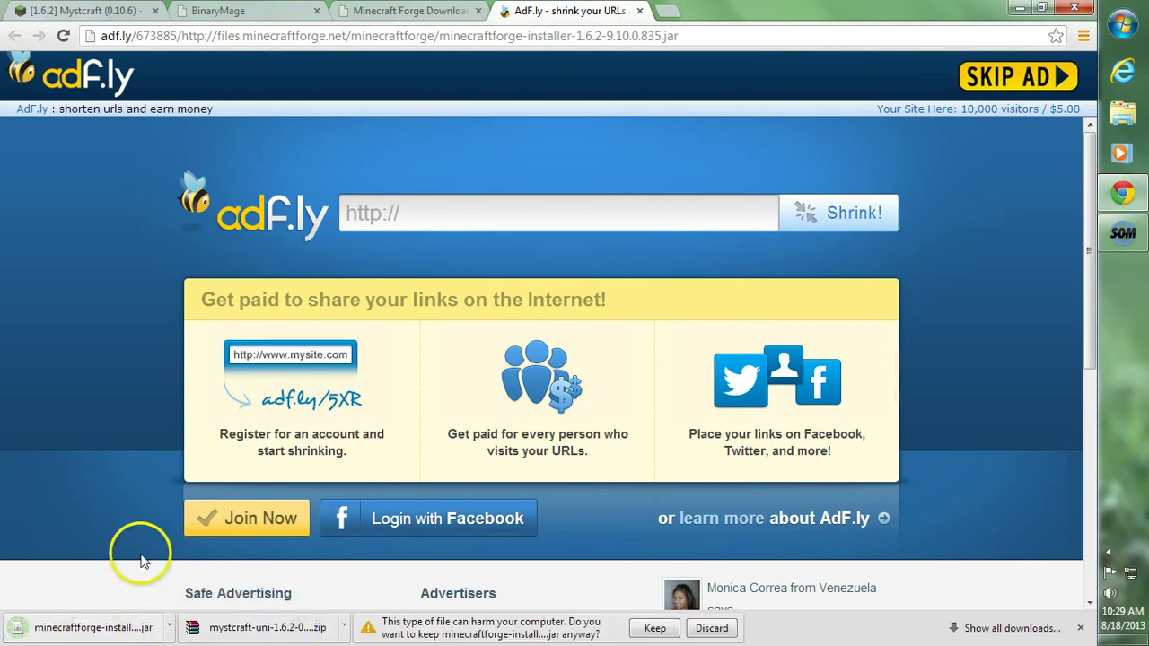
{"action": "left_click", "coordinate": [639, 11]}
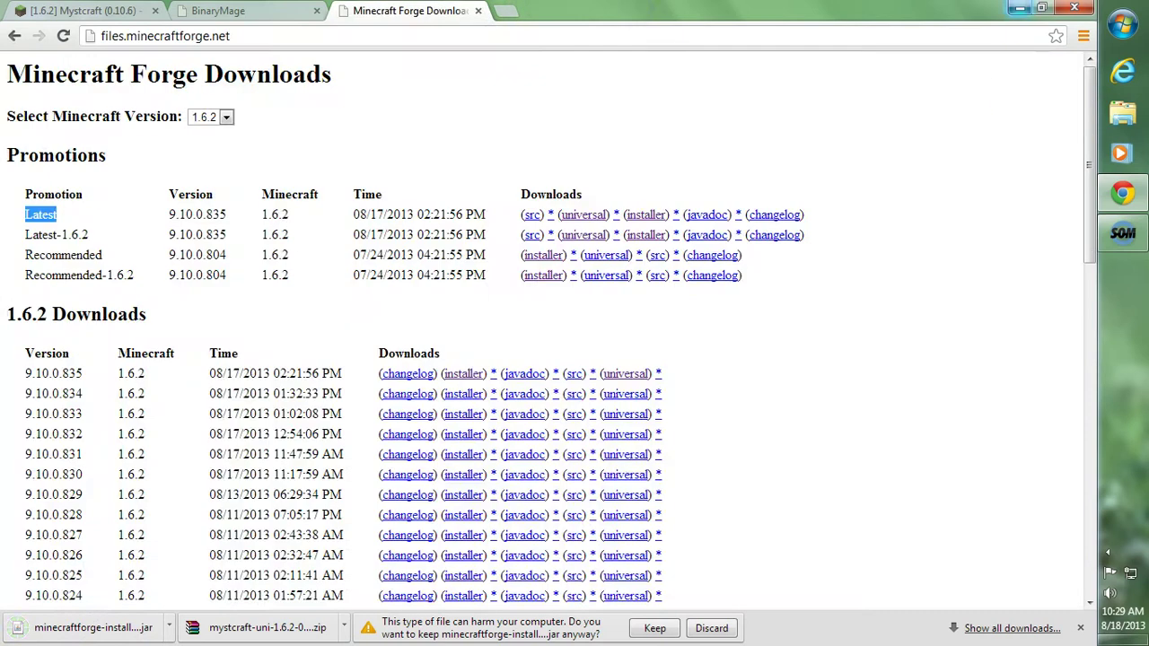
Step: Minimize the browser and open the desktop's minecraftforge-installer-1.6.2-9.10.0.835 file with Java(TM) Platform SE binary
{"action": "left_click", "coordinate": [1020, 8]}
{"action": "left_click", "coordinate": [416, 316]}
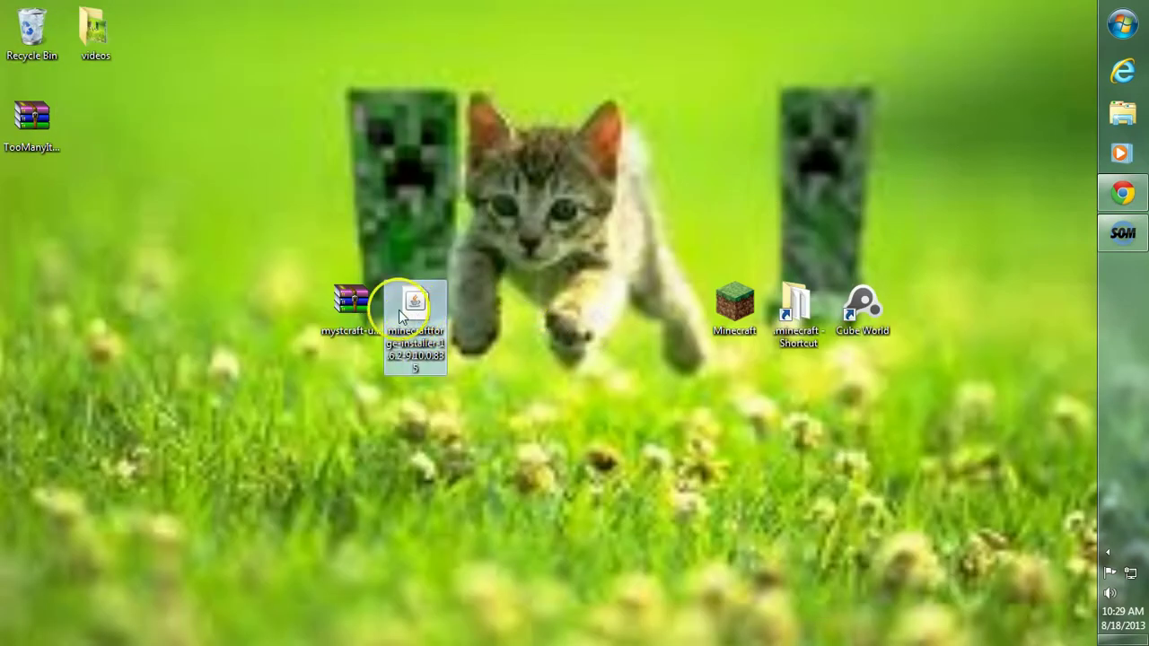
{"action": "right_click", "coordinate": [399, 298]}
{"action": "mouse_move", "coordinate": [636, 349]}
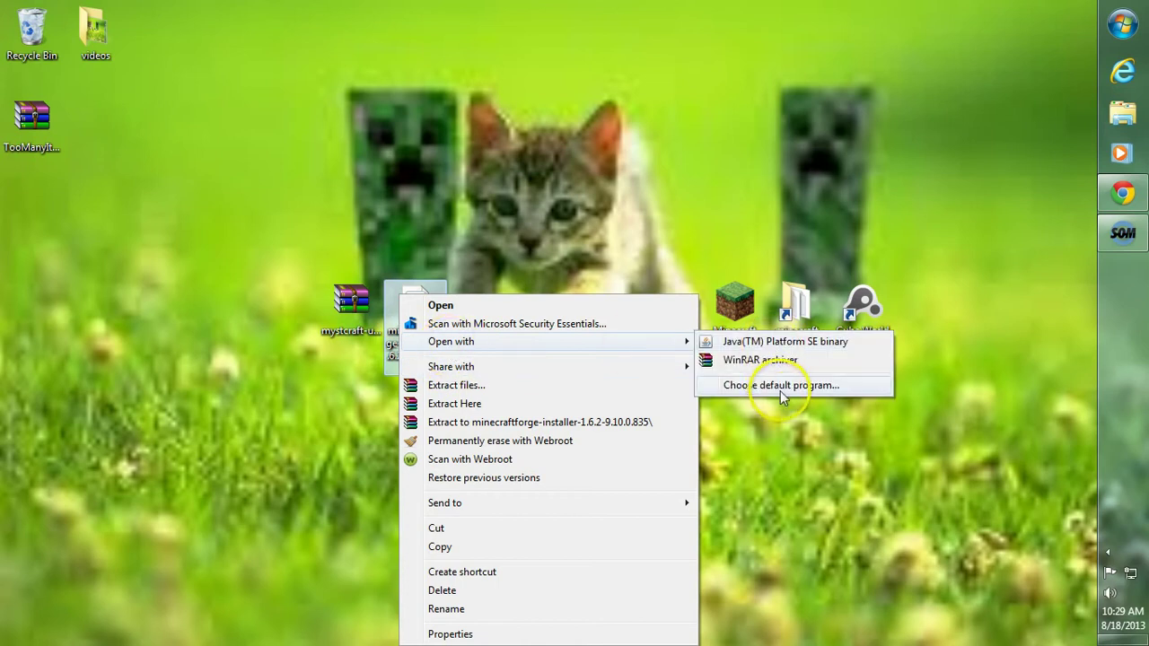
{"action": "left_click", "coordinate": [758, 347]}
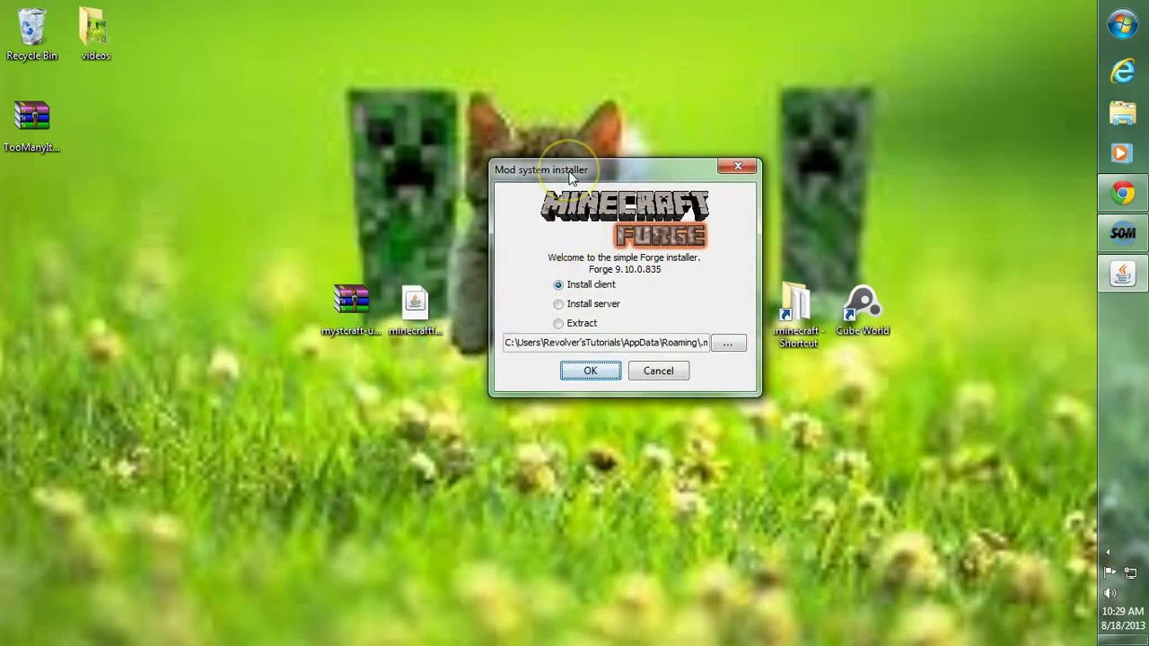
Step: Run the Forge installation with the Install client option and dismiss the completion message
{"action": "left_click", "coordinate": [591, 285]}
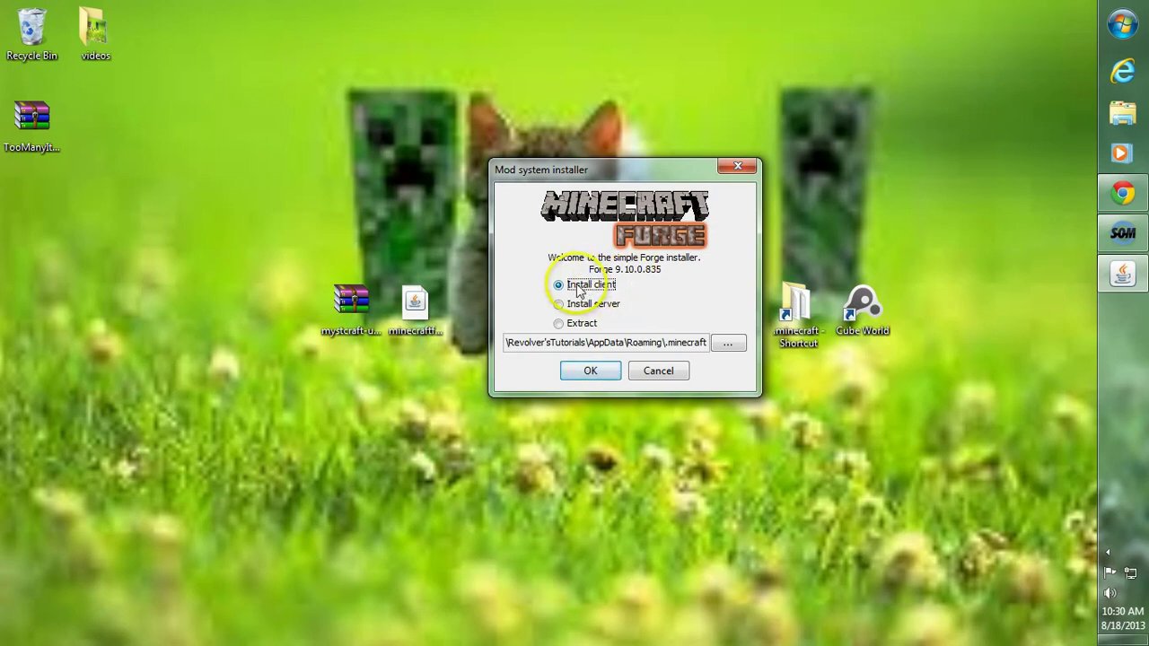
{"action": "left_click", "coordinate": [597, 375]}
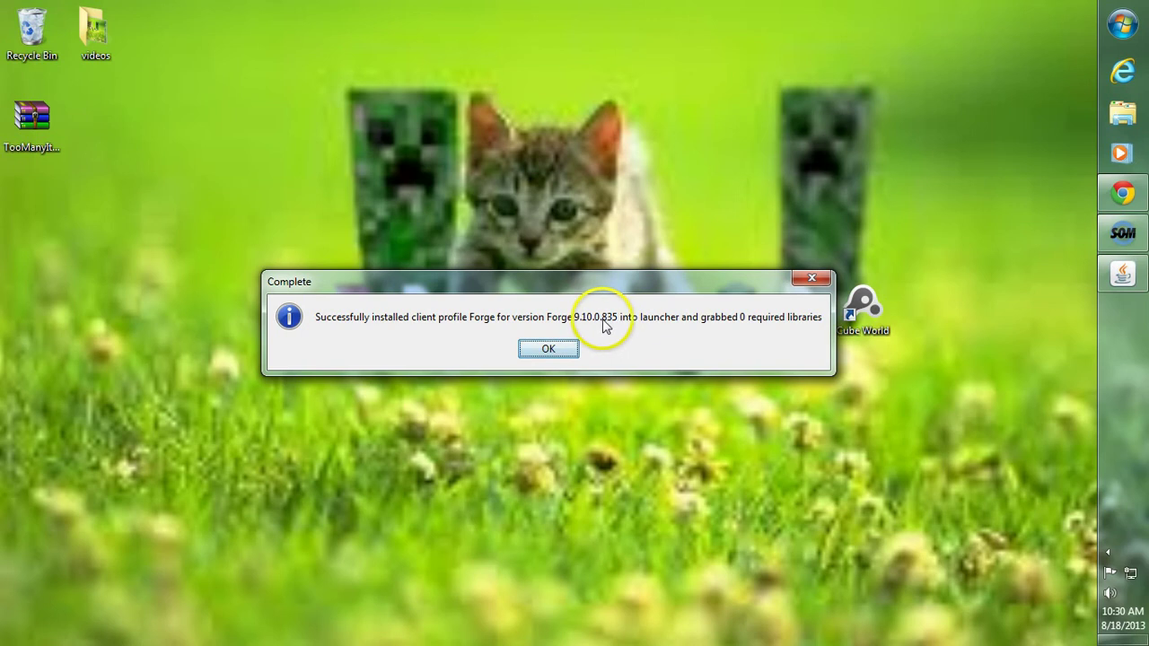
{"action": "left_click", "coordinate": [549, 348]}
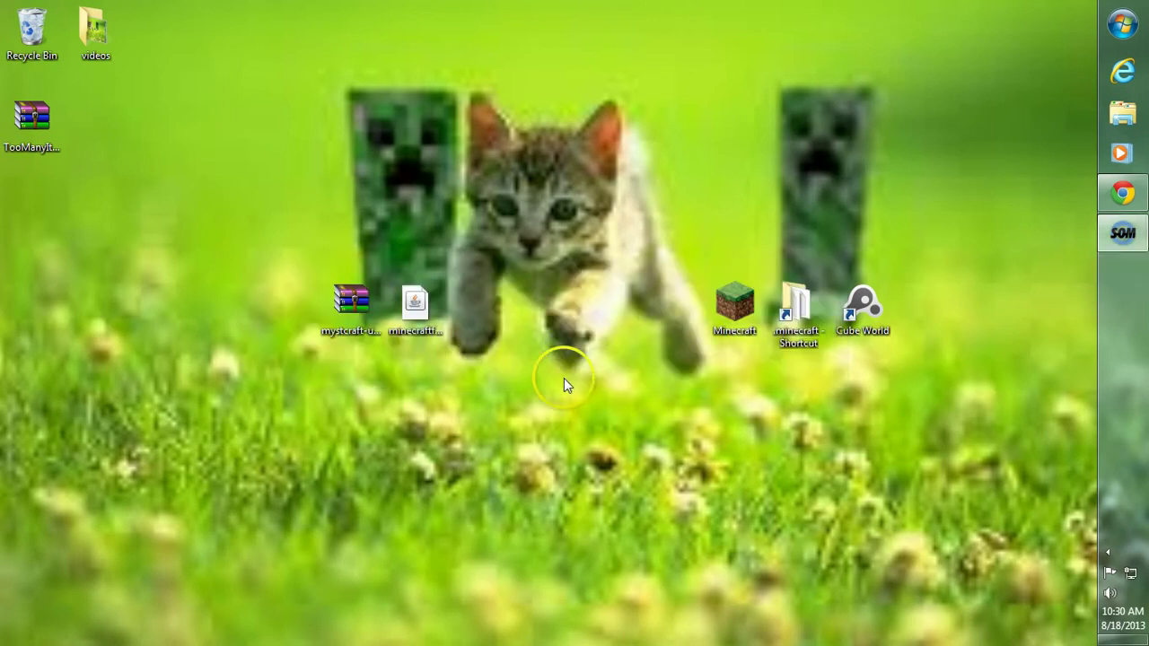
Step: Run the Minecraft launcher from the desktop and continue with the existing logged-in account
{"action": "double_click", "coordinate": [746, 309]}
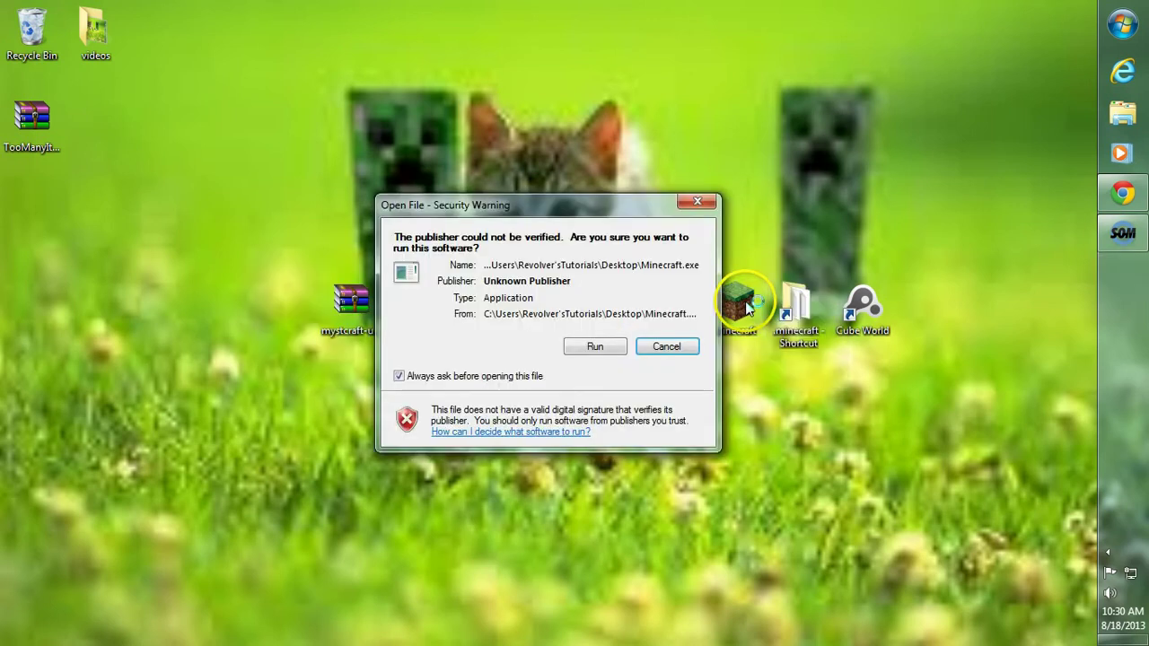
{"action": "left_click", "coordinate": [593, 348]}
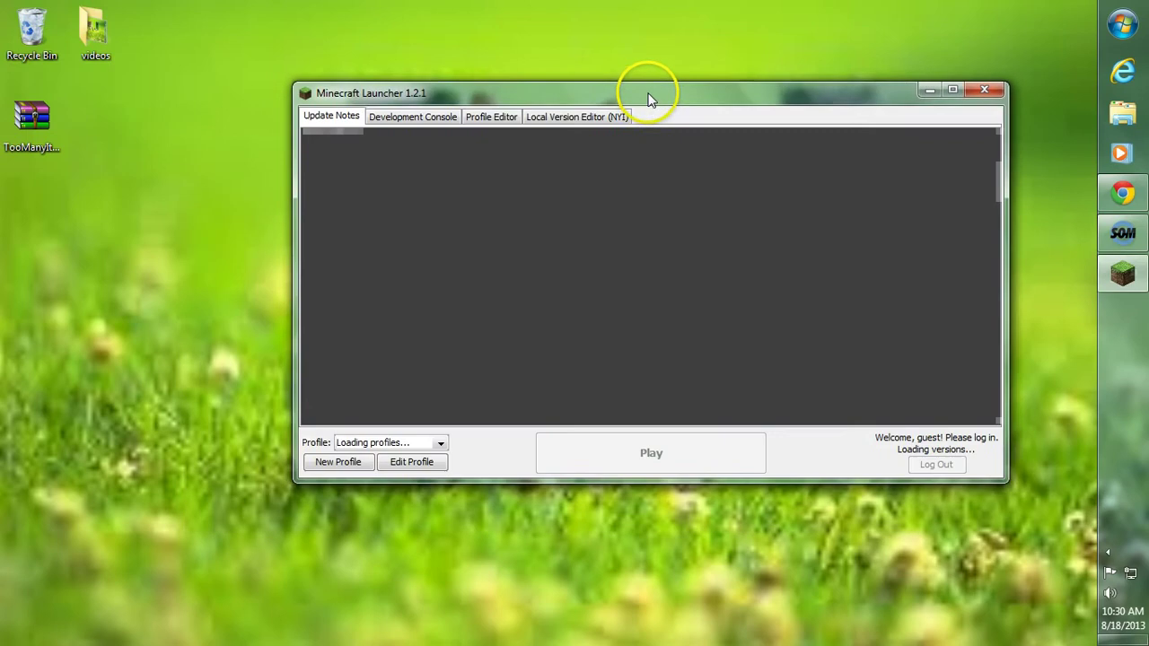
{"action": "left_click_drag", "start_coordinate": [649, 98], "coordinate": [692, 116]}
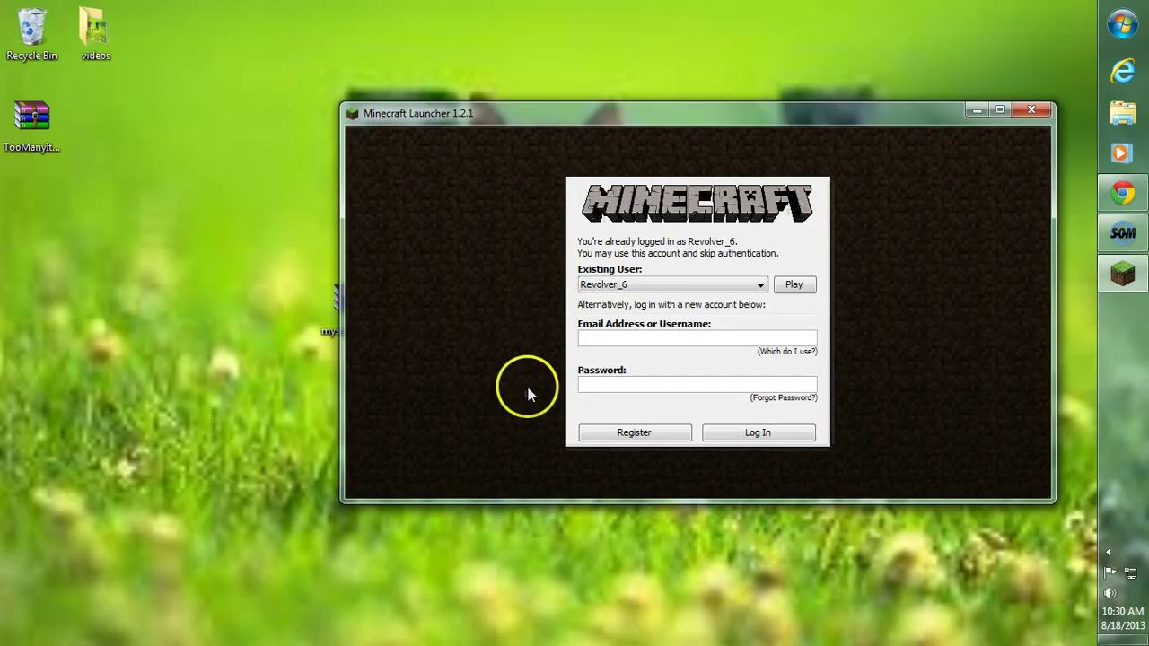
{"action": "left_click", "coordinate": [795, 285]}
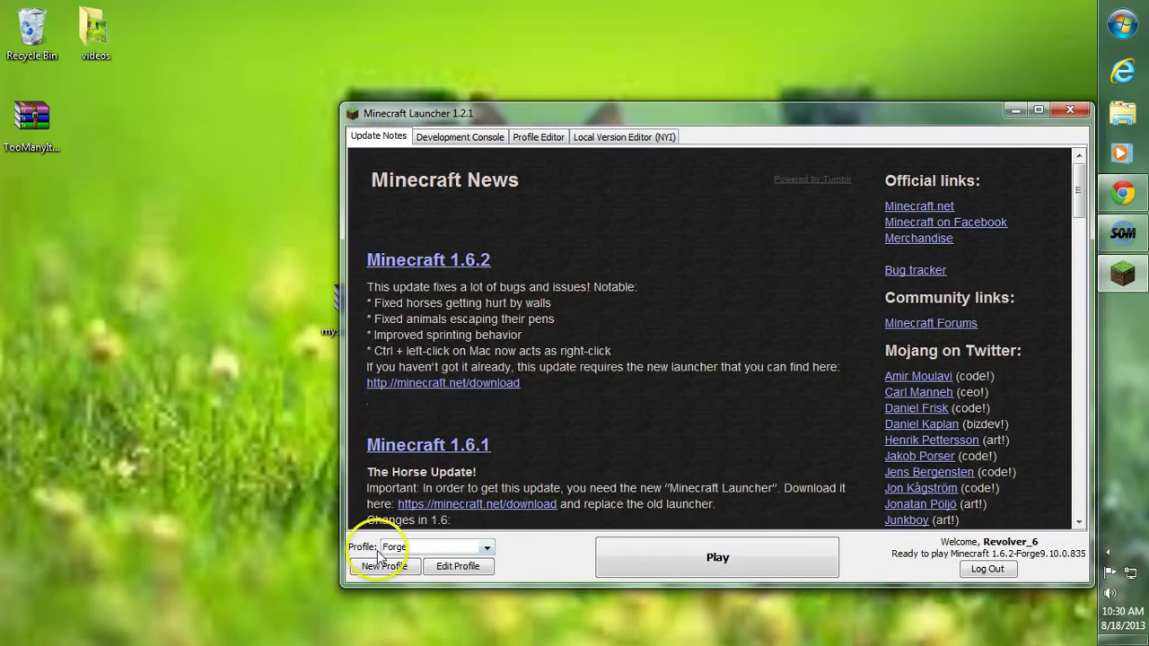
Step: Edit the Forge profile to use version release 1.6.2-Forge9.10.0.835 and save it
{"action": "left_click", "coordinate": [438, 546]}
{"action": "left_click", "coordinate": [388, 563]}
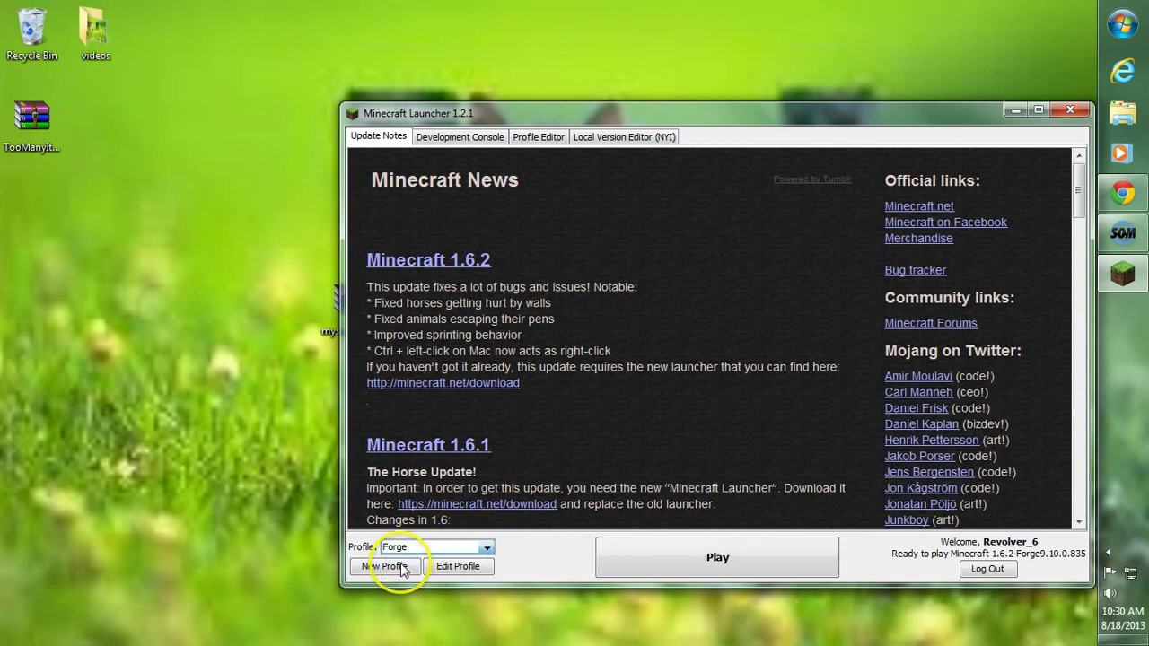
{"action": "left_click", "coordinate": [457, 567]}
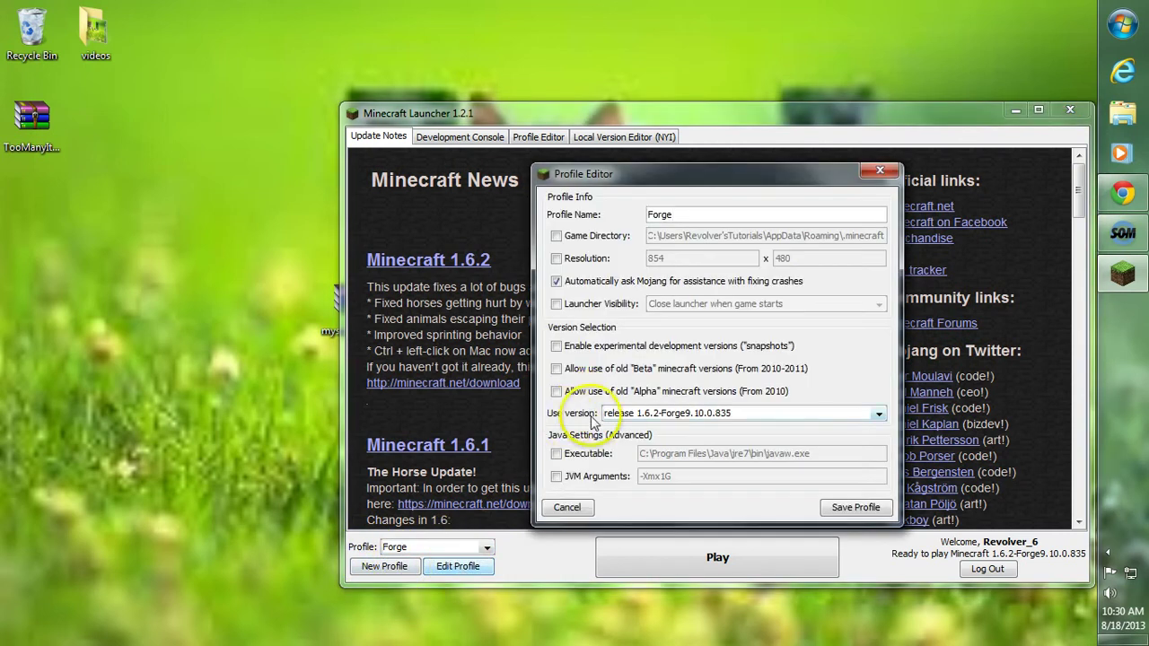
{"action": "left_click", "coordinate": [714, 415]}
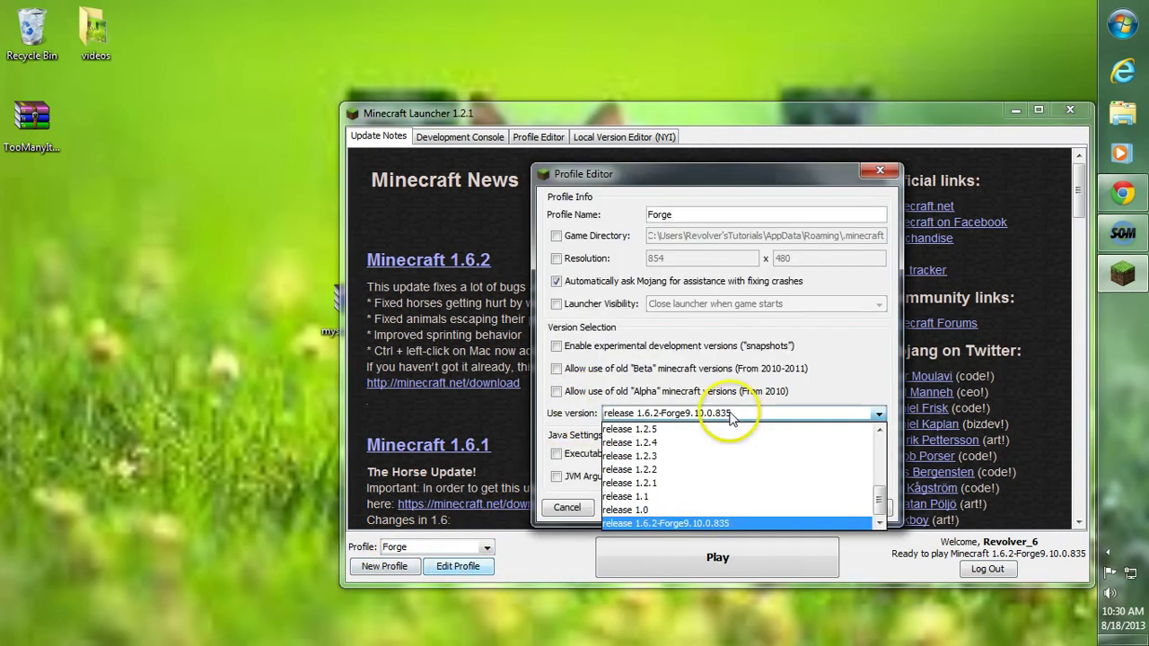
{"action": "left_click", "coordinate": [716, 525]}
{"action": "left_click", "coordinate": [859, 507]}
Step: Start the game with the Forge profile, inspect the Minecraft Coder Pack entry in the mod list, and quit
{"action": "left_click", "coordinate": [787, 572]}
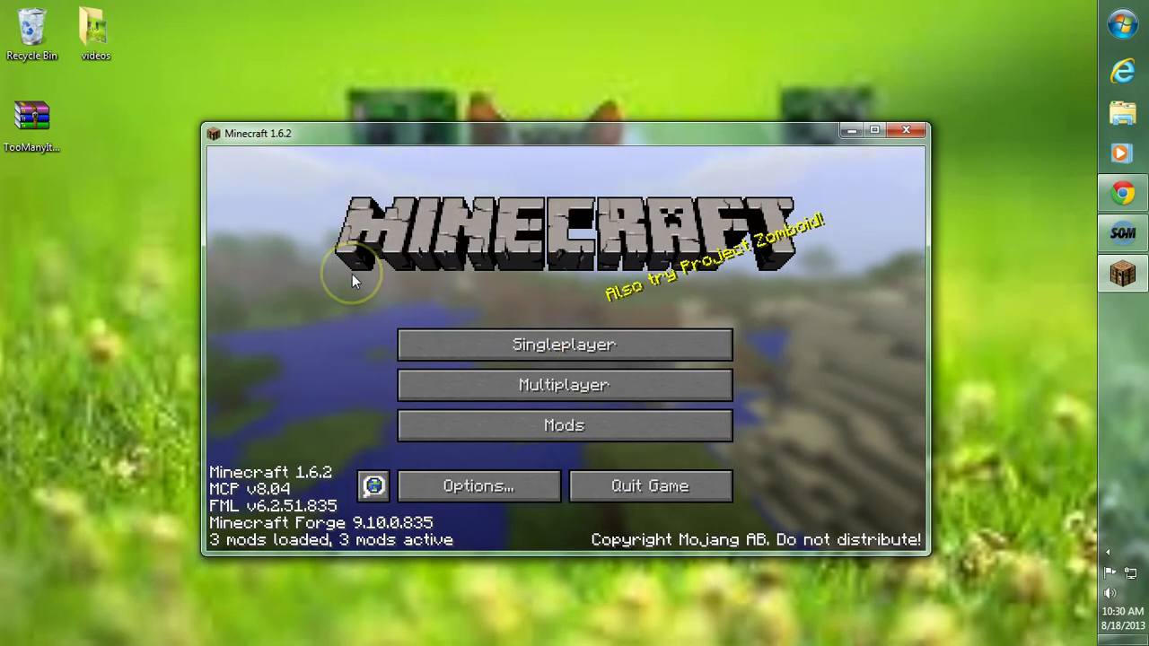
{"action": "left_click", "coordinate": [420, 429]}
{"action": "left_click", "coordinate": [350, 384]}
{"action": "left_click", "coordinate": [295, 258]}
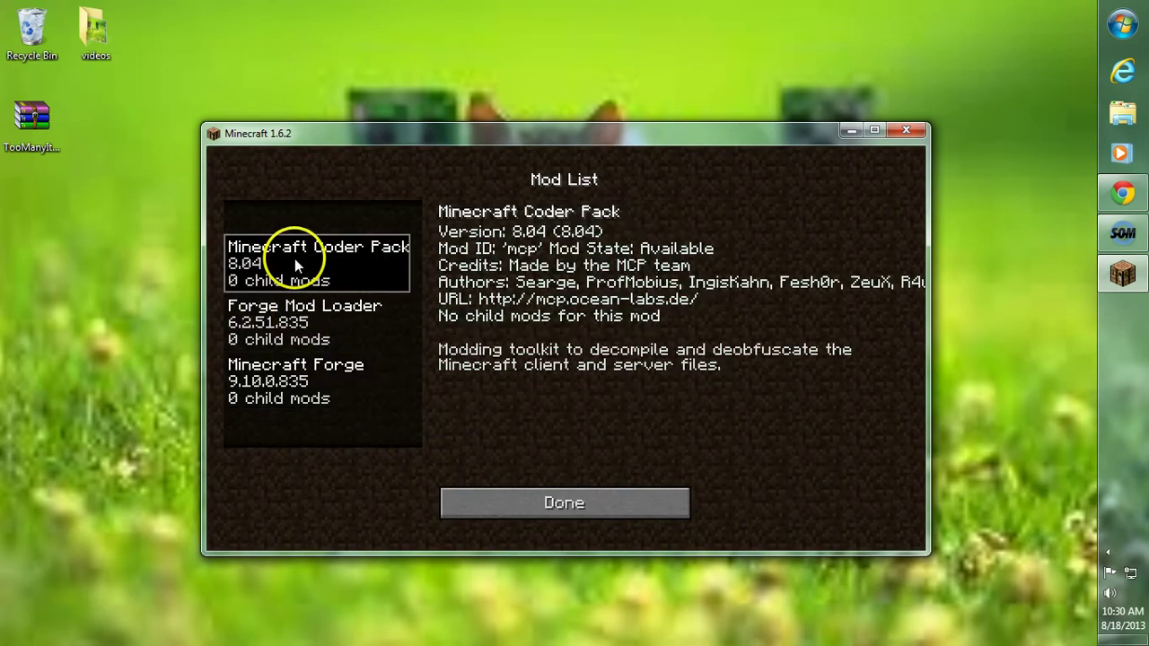
{"action": "left_click", "coordinate": [649, 505]}
{"action": "left_click", "coordinate": [685, 485]}
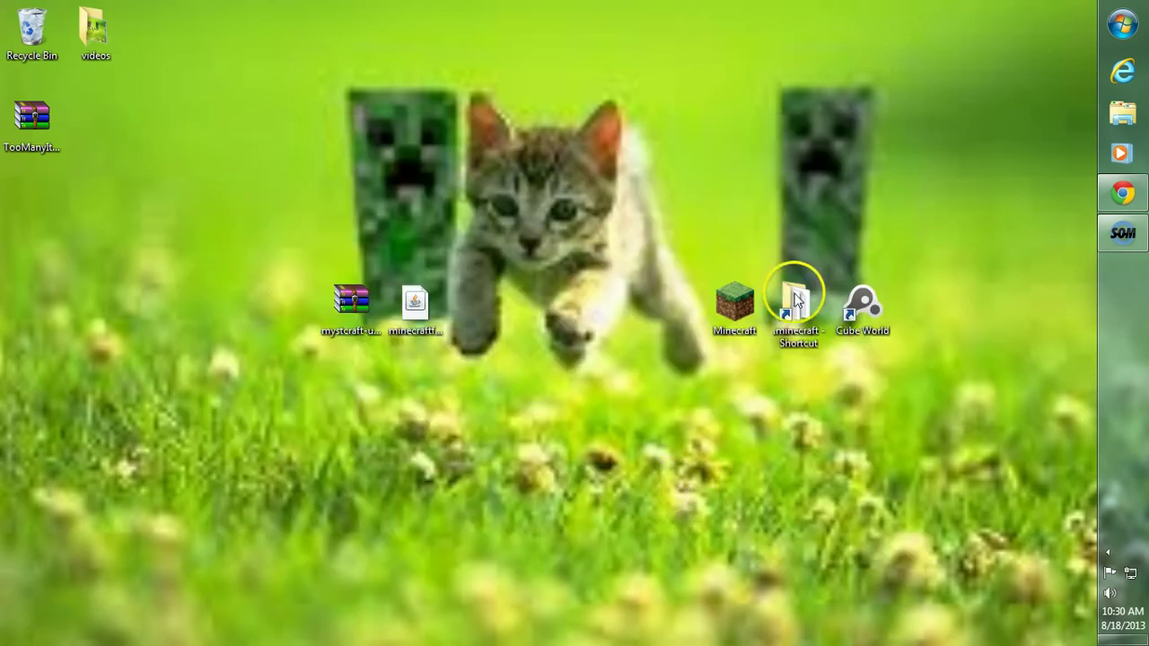
Step: Open the Roaming application data folder using %appdata% and dock its window beside the desktop files
{"action": "left_click", "coordinate": [1122, 24]}
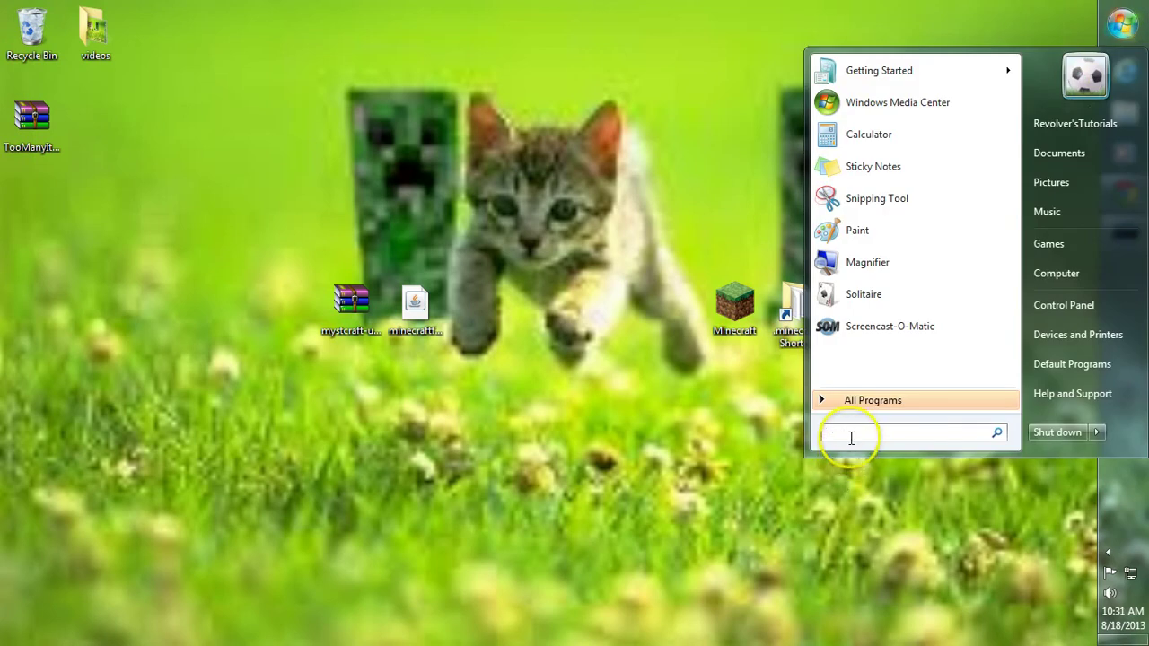
{"action": "type", "text": "%appdata%"}
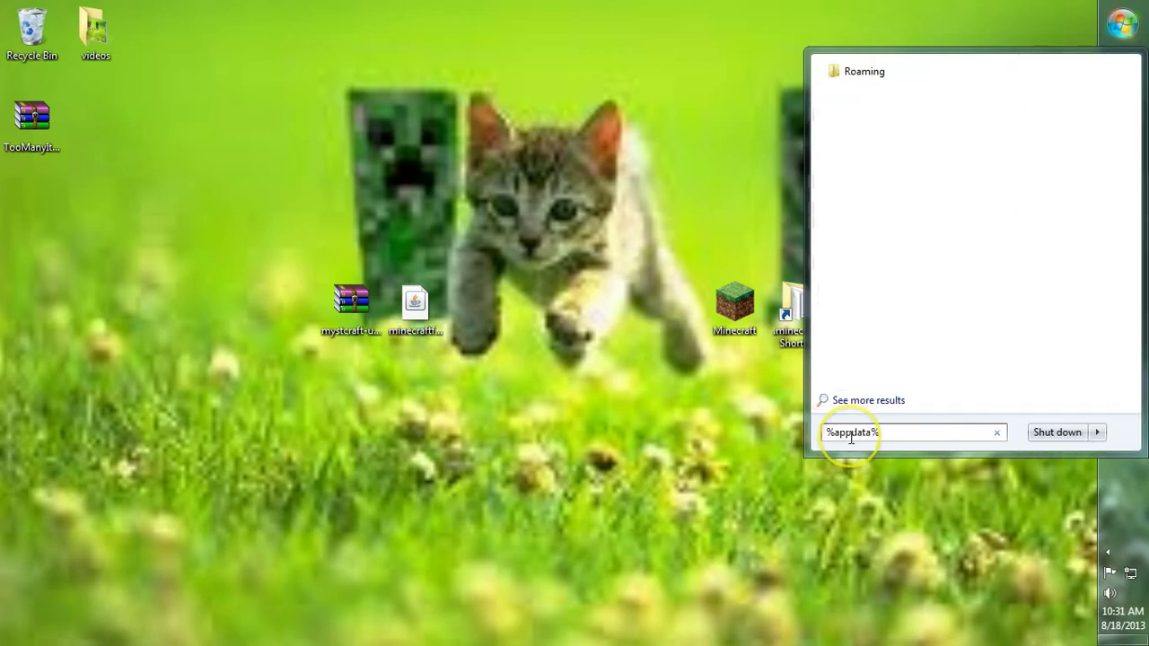
{"action": "key", "text": "Return"}
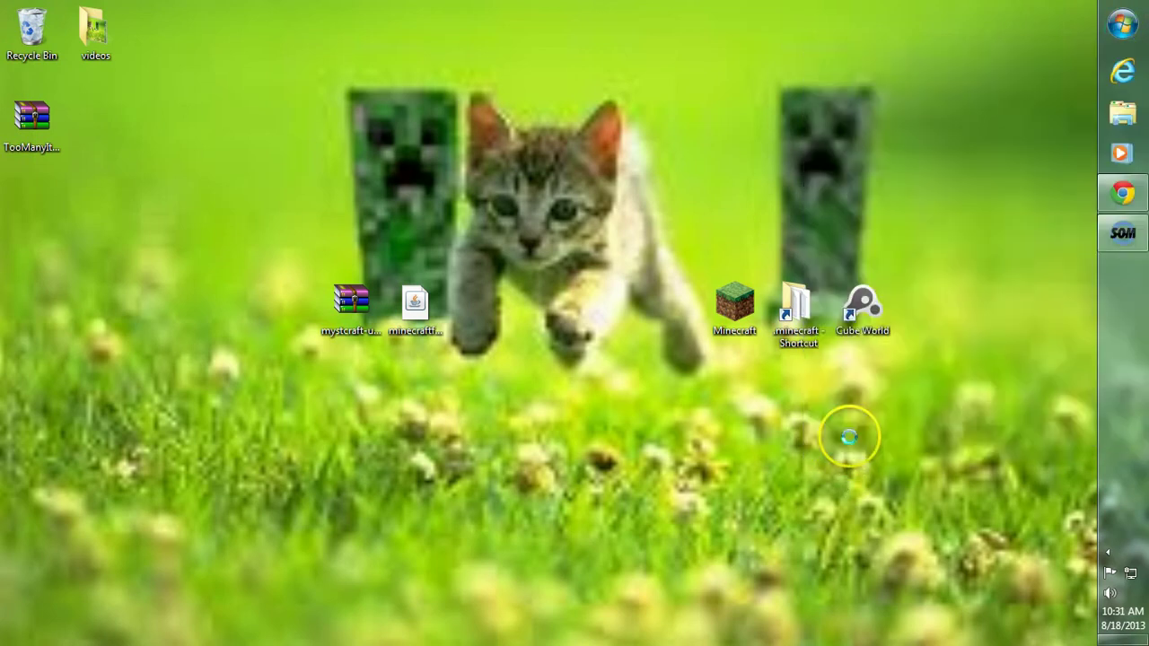
{"action": "left_click_drag", "start_coordinate": [718, 18], "coordinate": [1123, 120]}
Step: Open the mods folder inside the .minecraft folder
{"action": "left_click", "coordinate": [756, 120]}
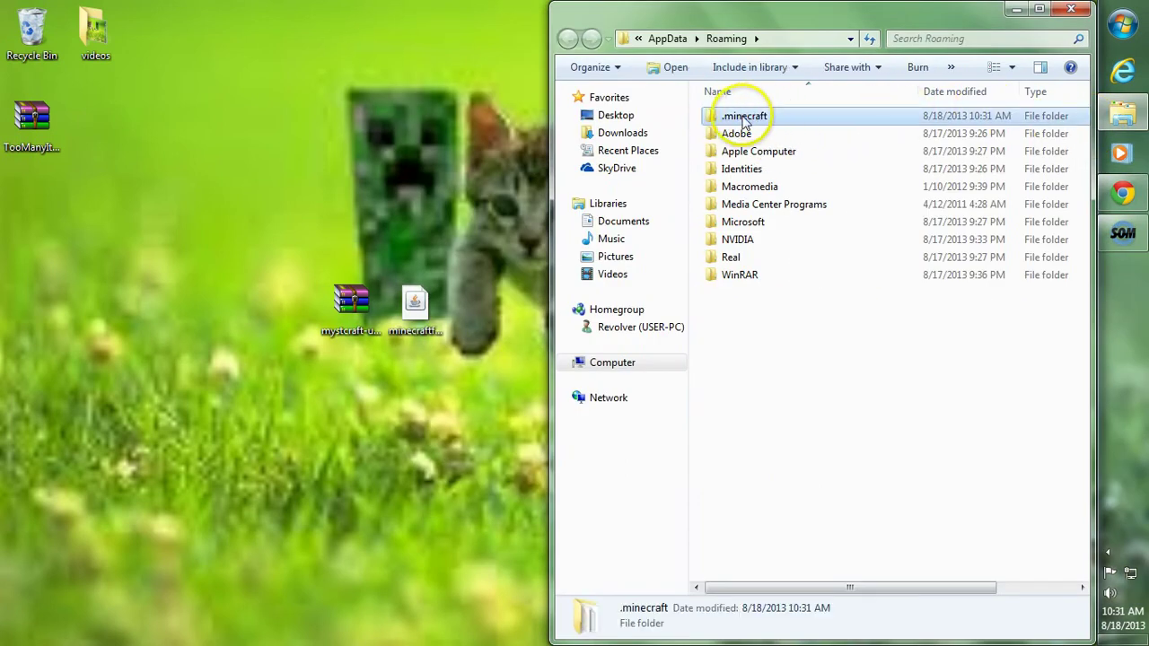
{"action": "double_click", "coordinate": [755, 122]}
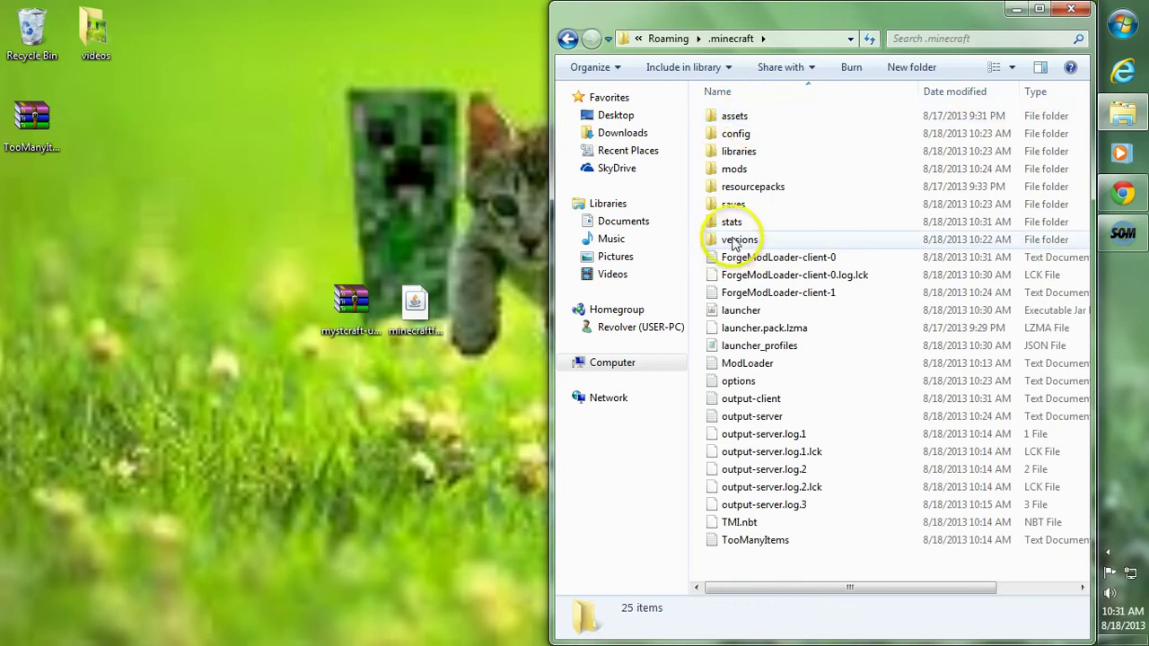
{"action": "left_click", "coordinate": [745, 172]}
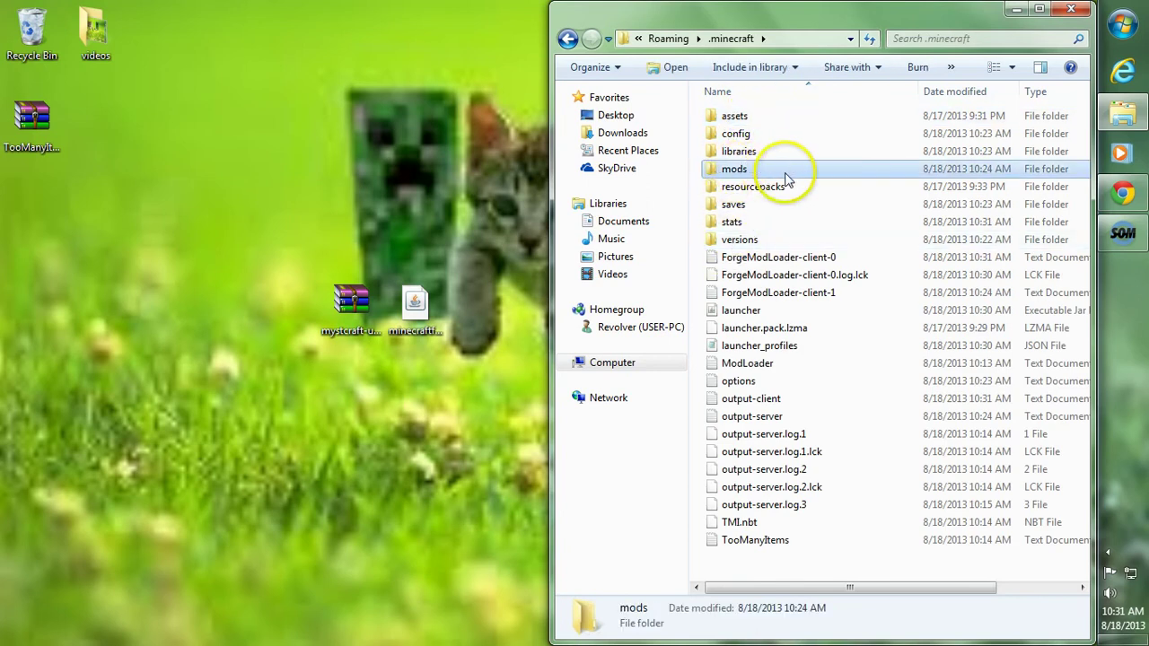
{"action": "double_click", "coordinate": [763, 173]}
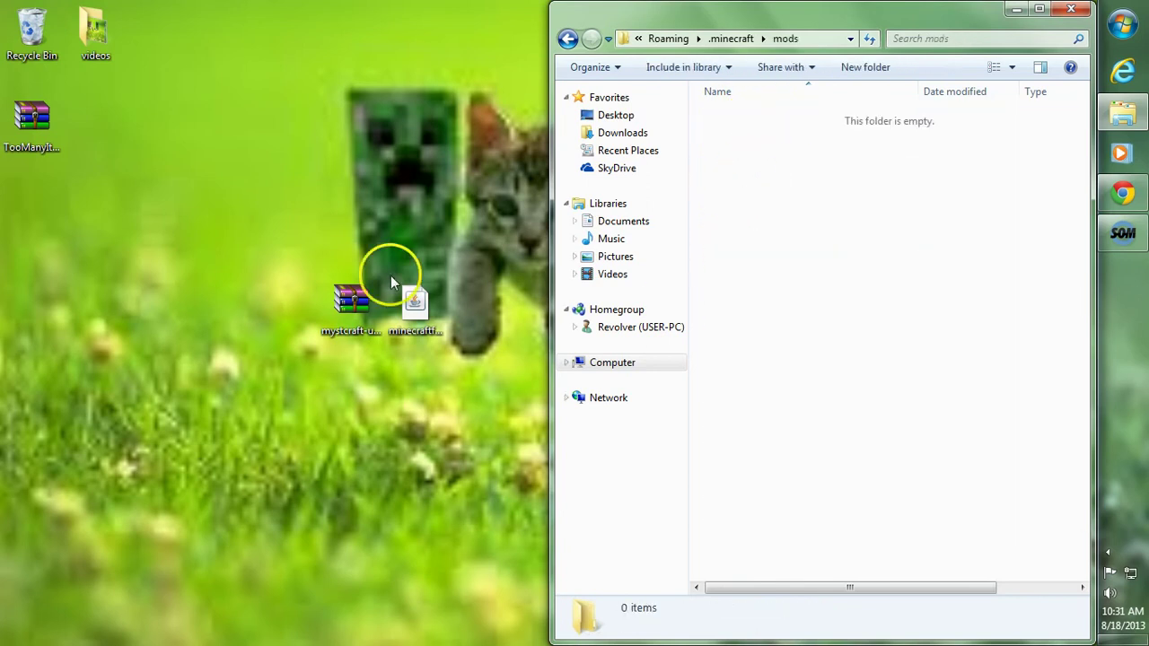
Step: Move the mystcraft-uni-1.6.2-0.10.6.00 archive from the desktop into the mods folder and close the folder window
{"action": "left_click", "coordinate": [347, 334]}
{"action": "left_click_drag", "start_coordinate": [345, 325], "coordinate": [834, 238]}
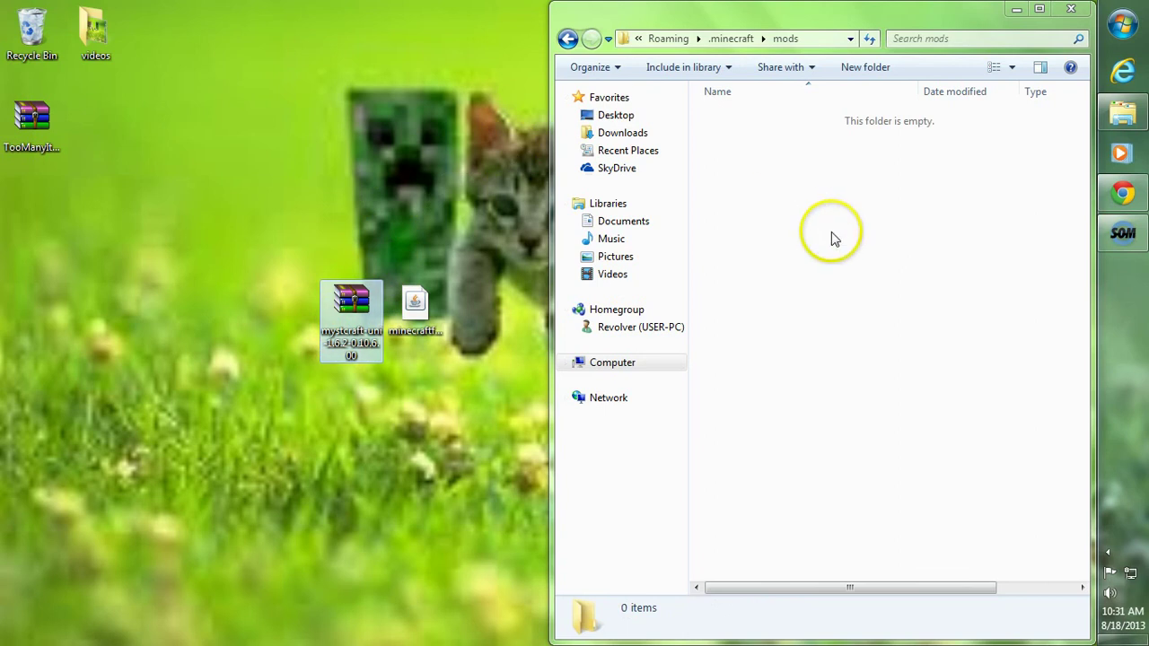
{"action": "left_click", "coordinate": [1070, 10]}
Step: Run the Minecraft launcher from the desktop and start the game with the Forge profile
{"action": "double_click", "coordinate": [754, 313]}
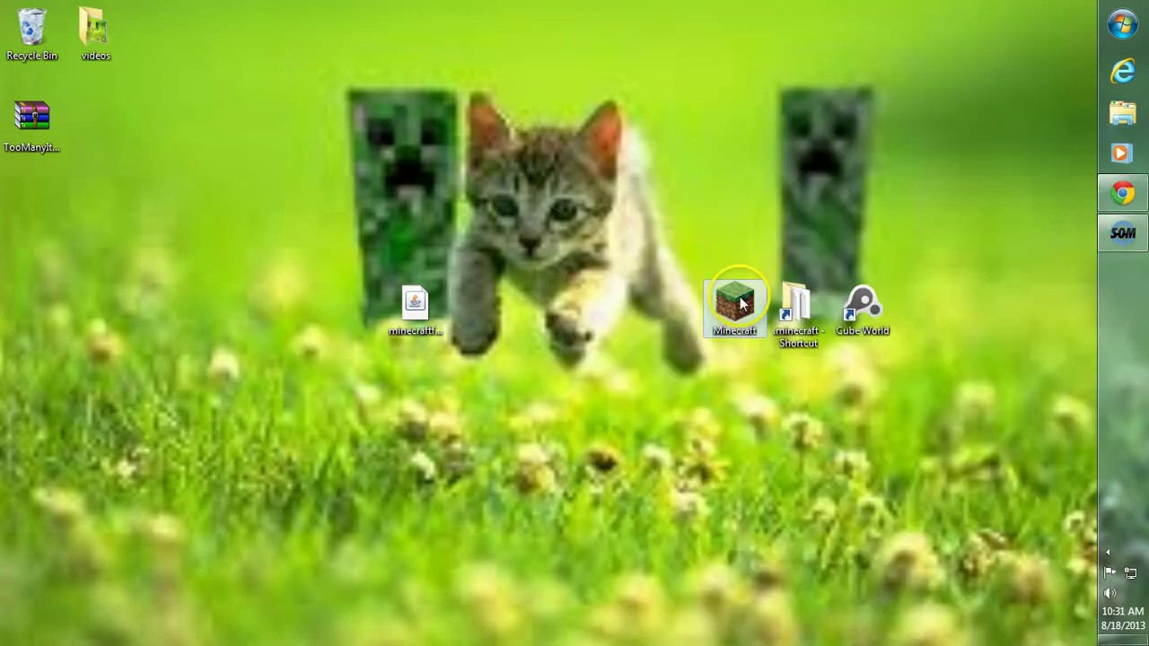
{"action": "left_click", "coordinate": [598, 346]}
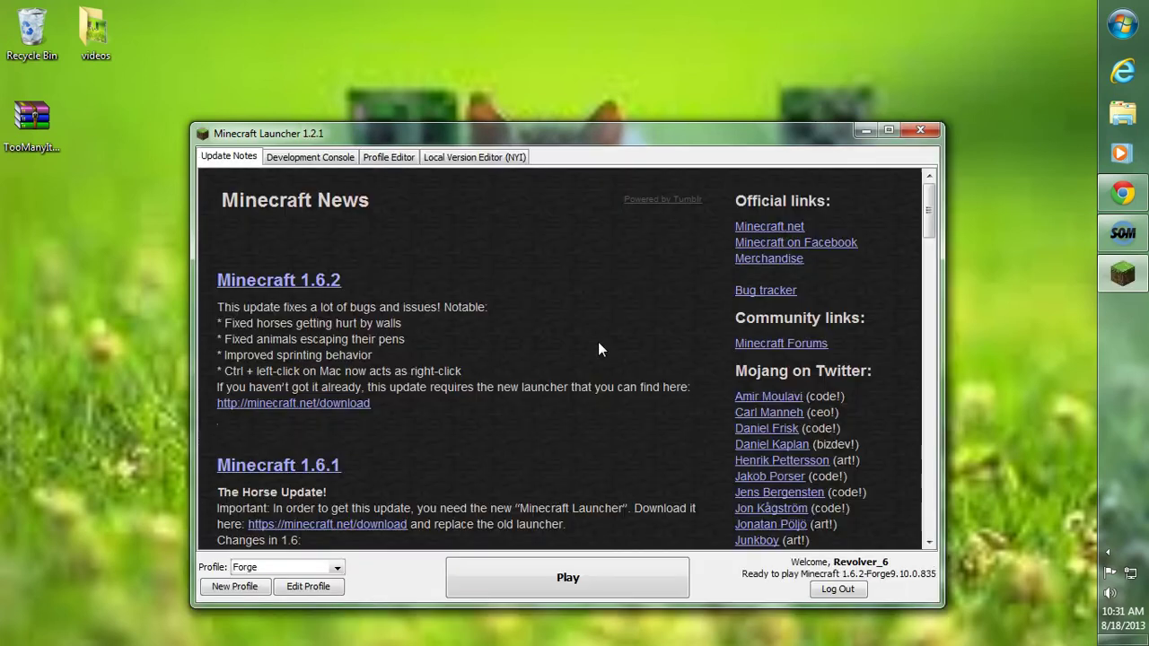
{"action": "left_click", "coordinate": [566, 575]}
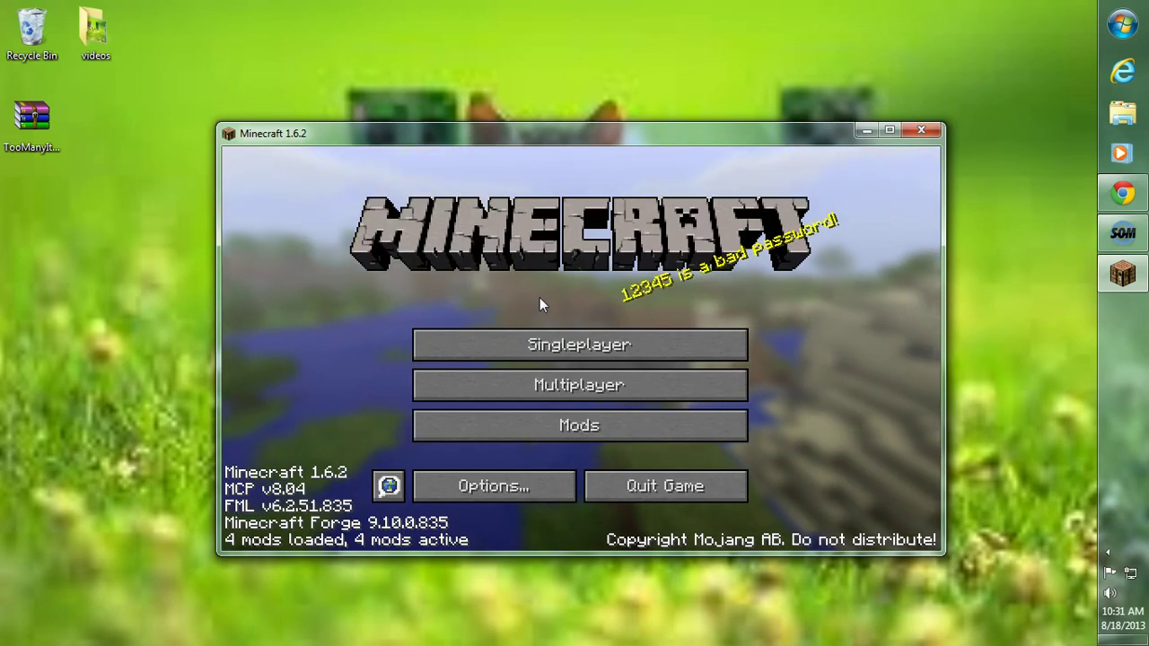
Step: Inspect the Mystcraft entry in the game's mod list and return to the title screen
{"action": "left_click", "coordinate": [557, 352]}
{"action": "left_click", "coordinate": [749, 527]}
{"action": "left_click", "coordinate": [583, 429]}
{"action": "left_click", "coordinate": [294, 406]}
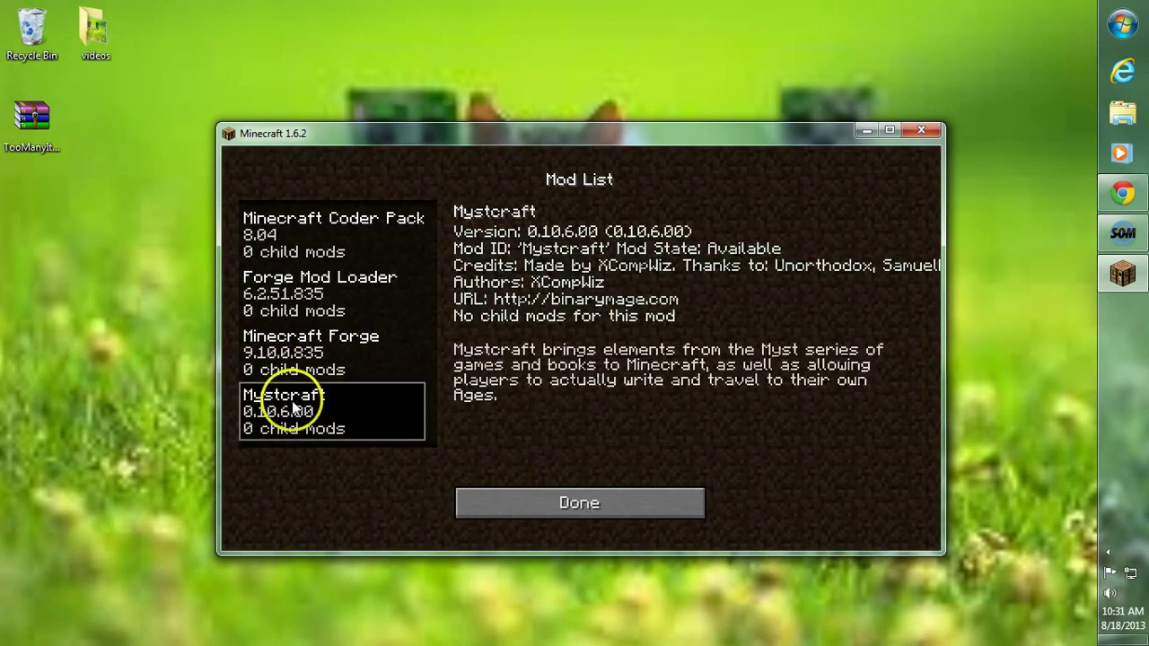
{"action": "left_click", "coordinate": [505, 503]}
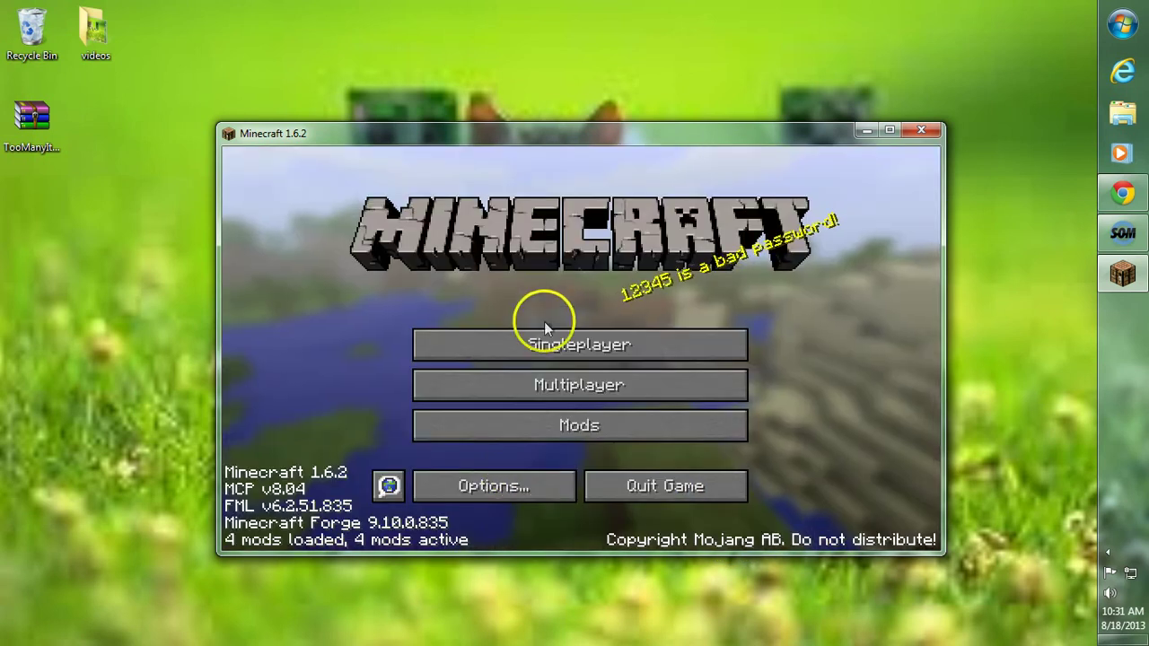
Step: Load the saved singleplayer world and examine the Mystcraft and Mystcraft Symbols categories in the creative inventory
{"action": "left_click", "coordinate": [480, 257]}
{"action": "double_click", "coordinate": [491, 249]}
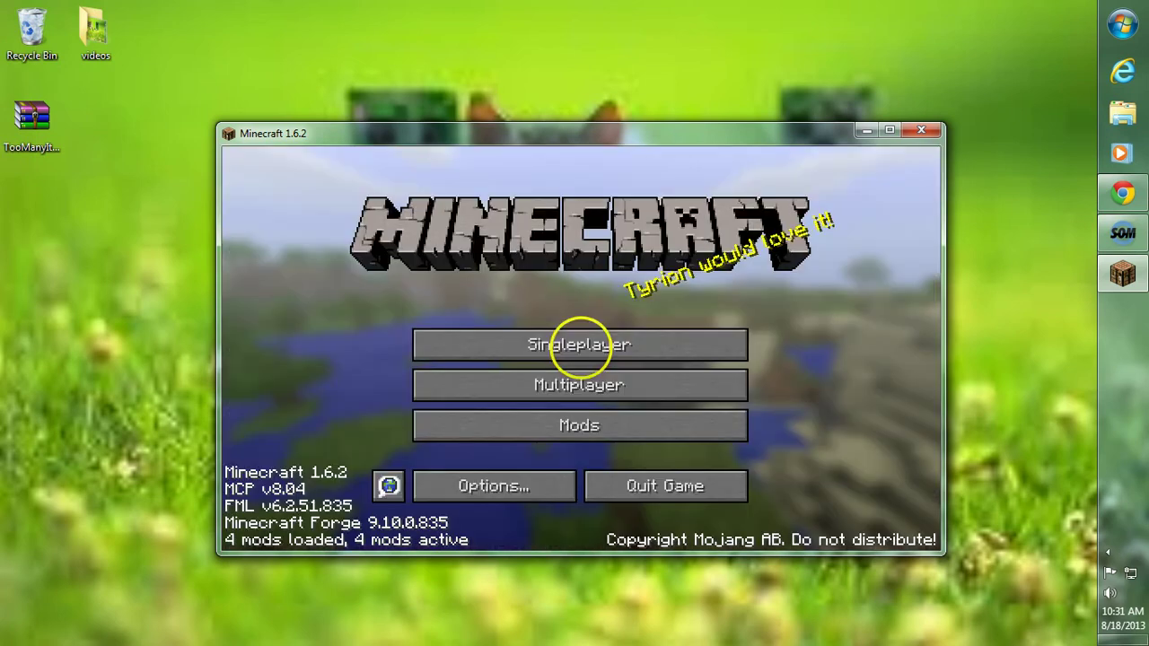
{"action": "key", "text": "e"}
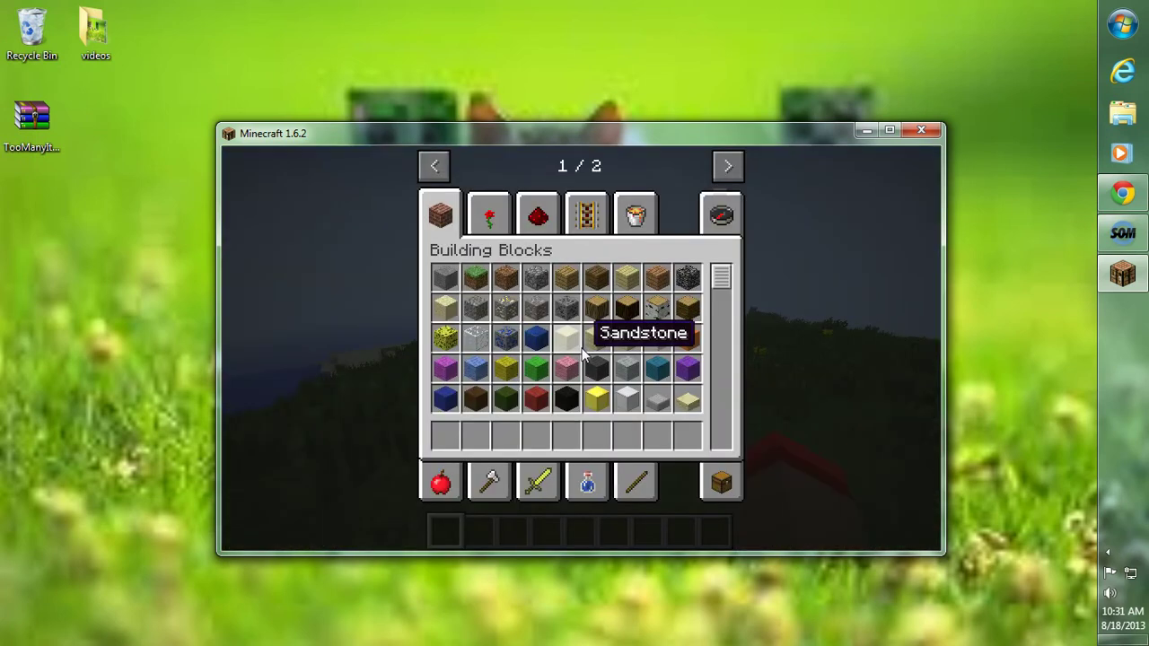
{"action": "left_click", "coordinate": [728, 169]}
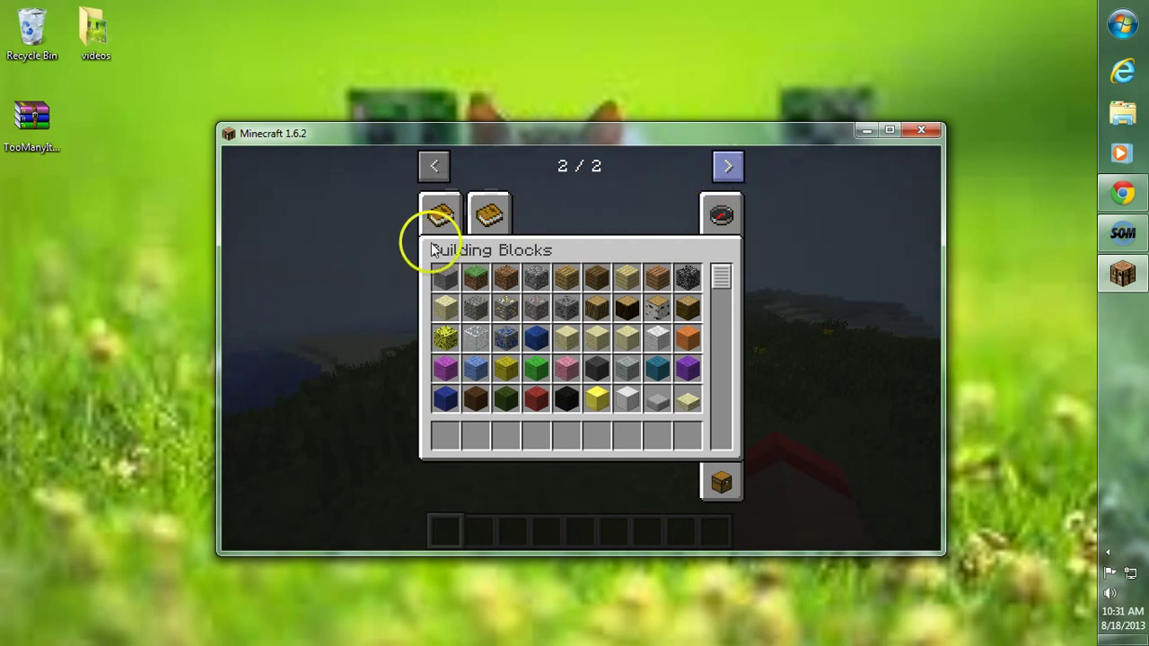
{"action": "left_click", "coordinate": [440, 212]}
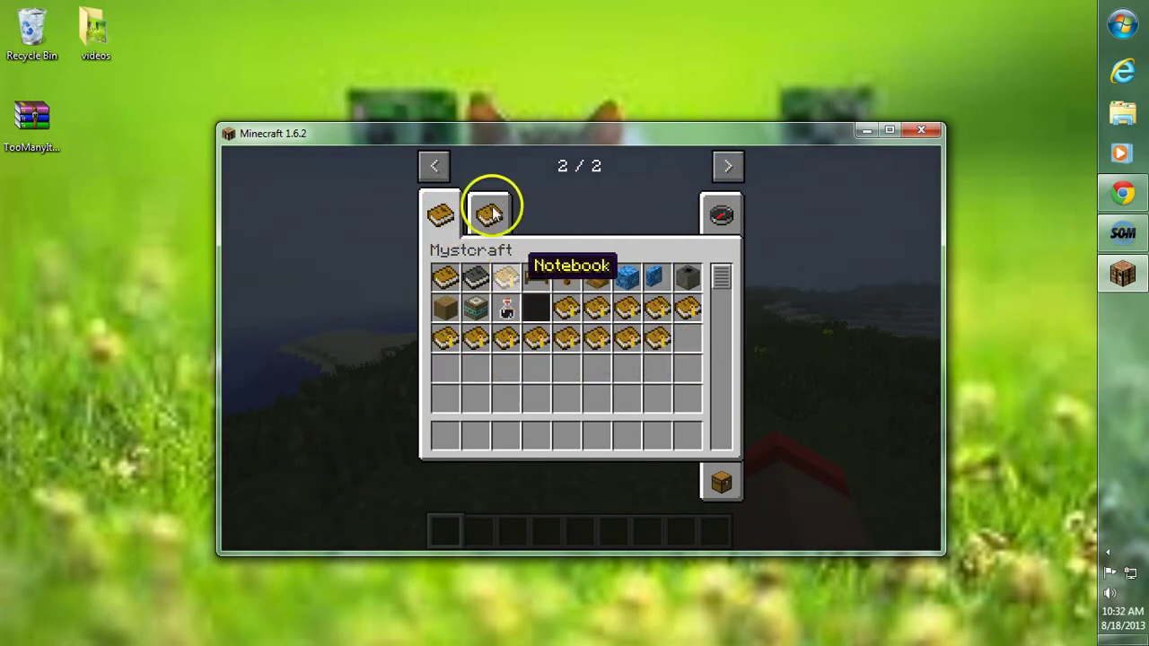
{"action": "left_click", "coordinate": [489, 211]}
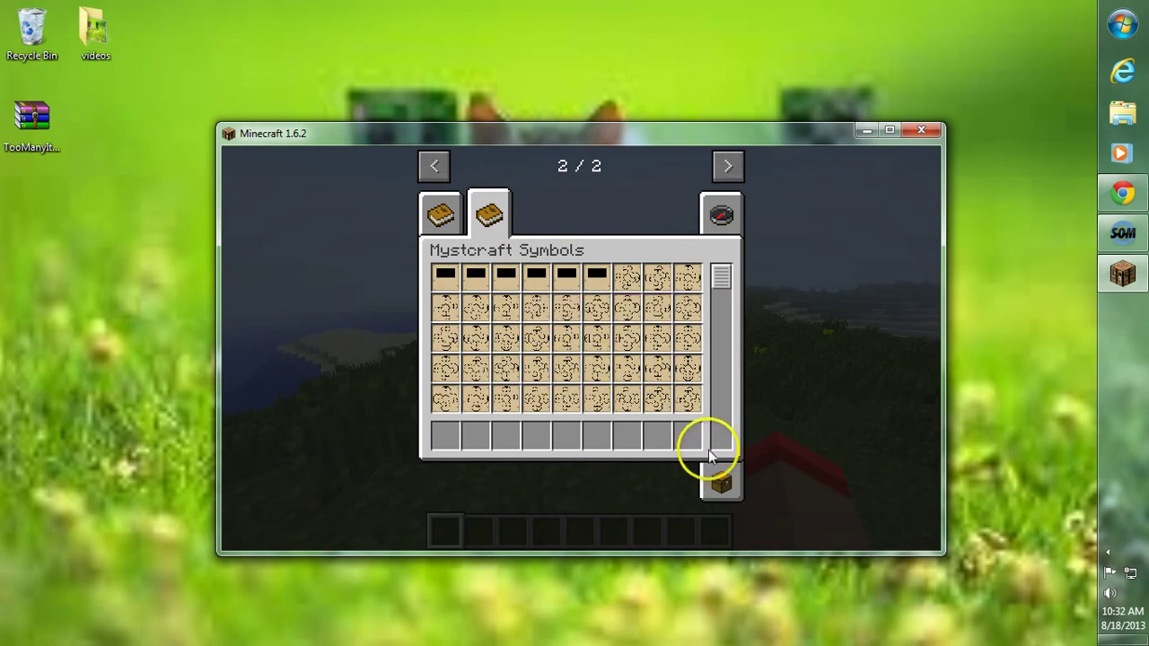
{"action": "key", "text": "e"}
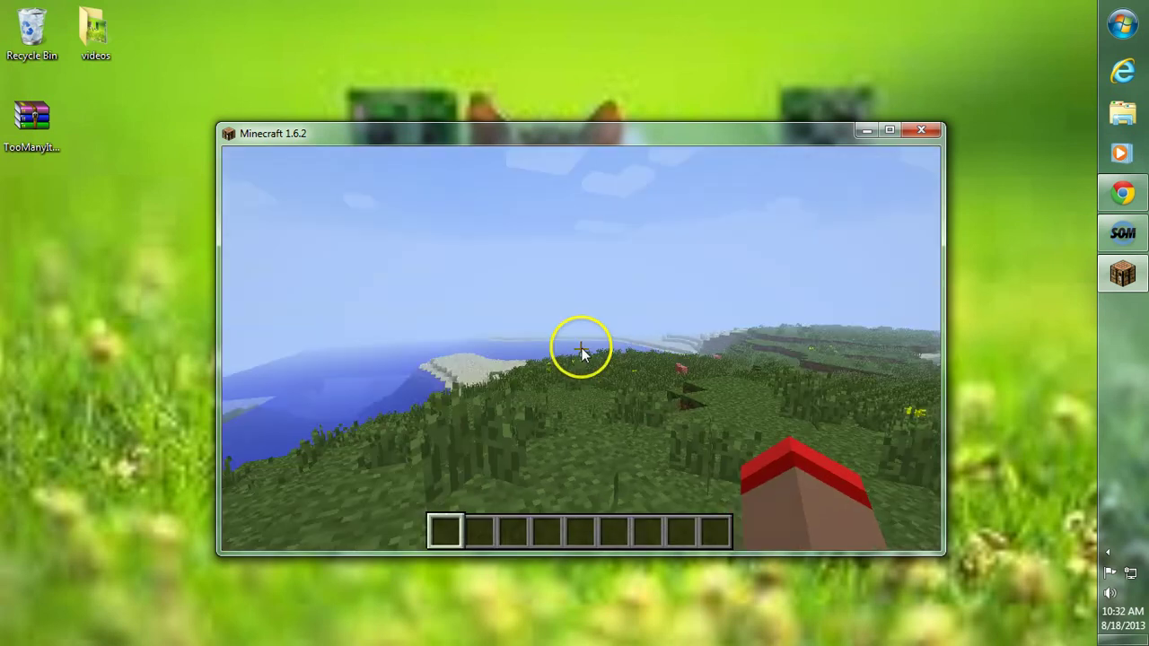
Step: Save and leave the world to the title screen, and close the game
{"action": "key", "text": "Escape"}
{"action": "left_click", "coordinate": [585, 448]}
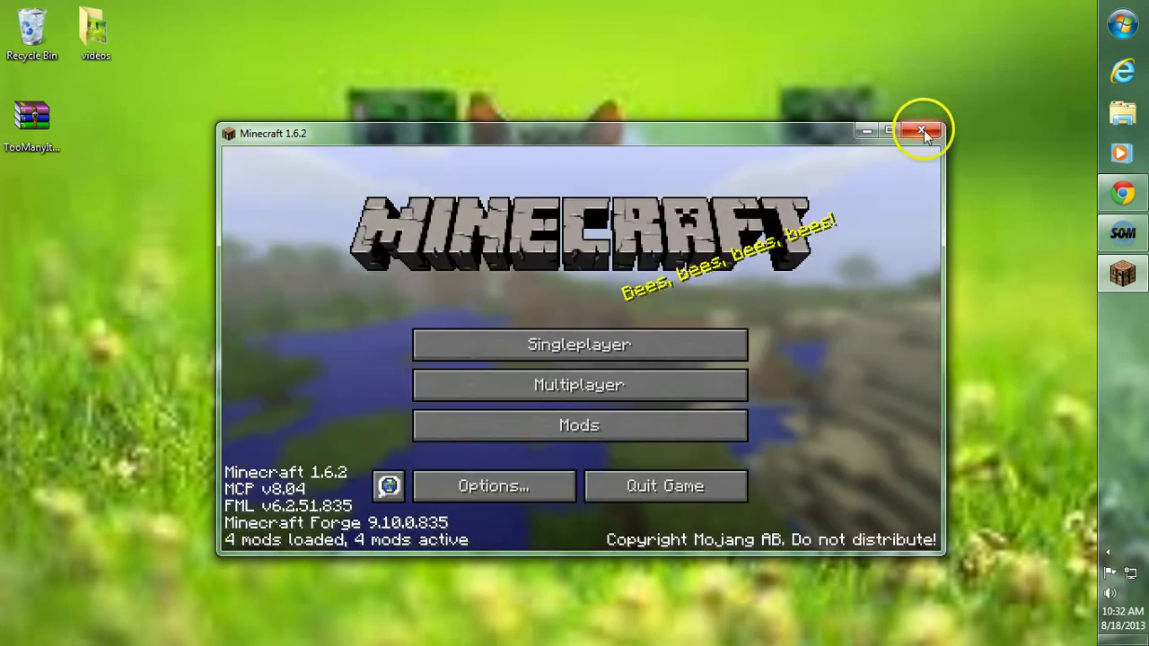
{"action": "left_click", "coordinate": [922, 132]}
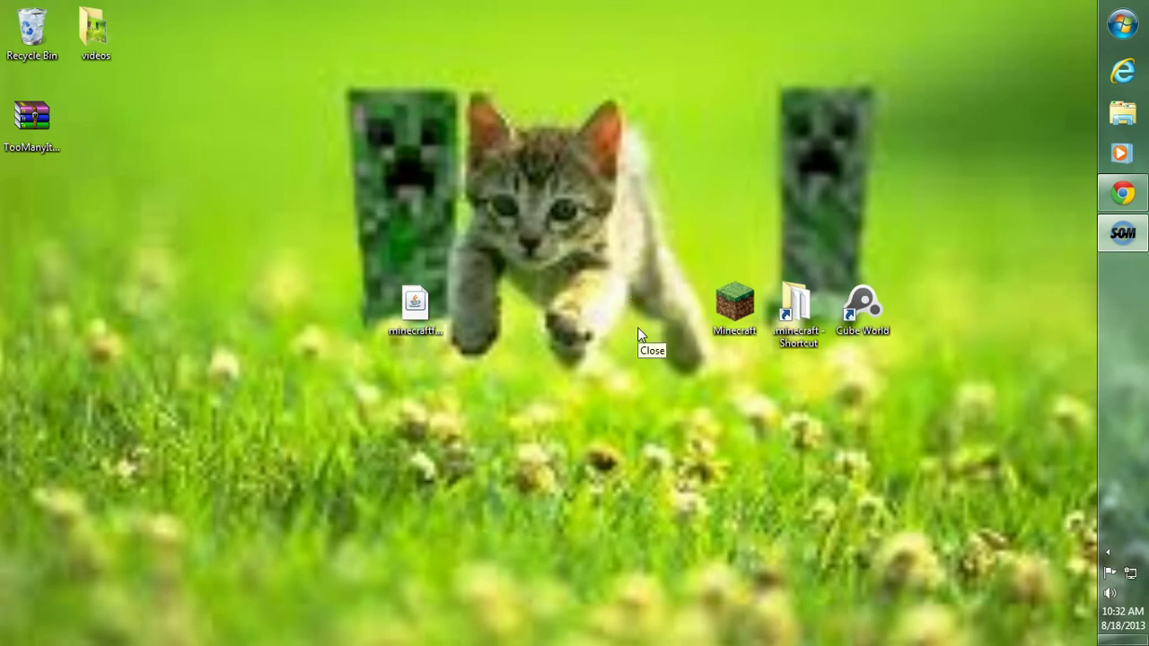